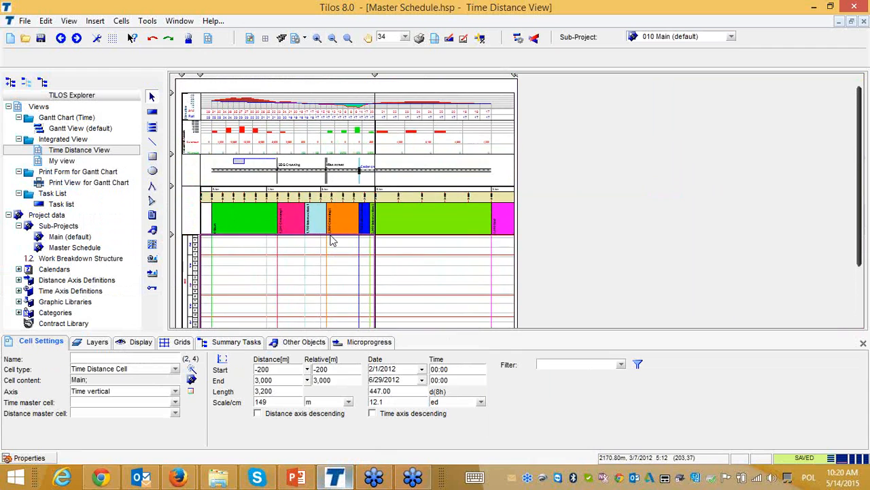
- Open Contractor 1.hsp from the Clash Detection folder alongside the master schedule and minimize the folder window
{"action": "left_click", "coordinate": [314, 176]}
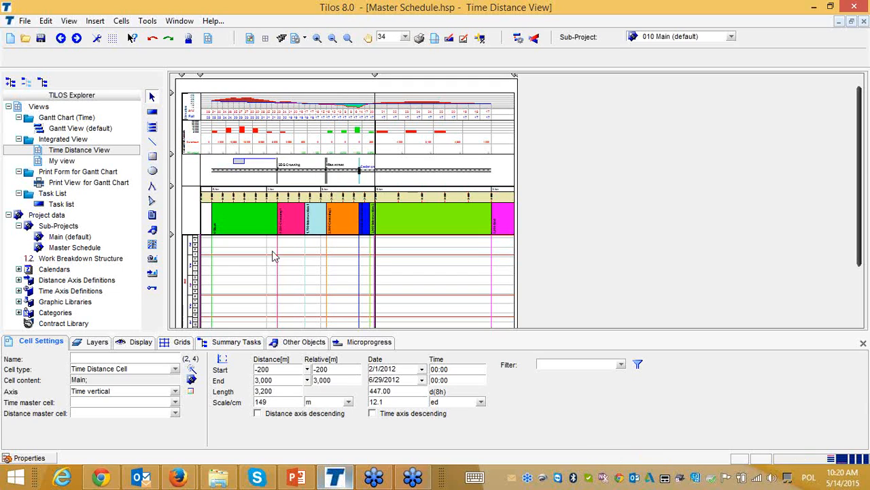
{"action": "scroll", "coordinate": [265, 277], "scroll_direction": "down", "scroll_amount": 2}
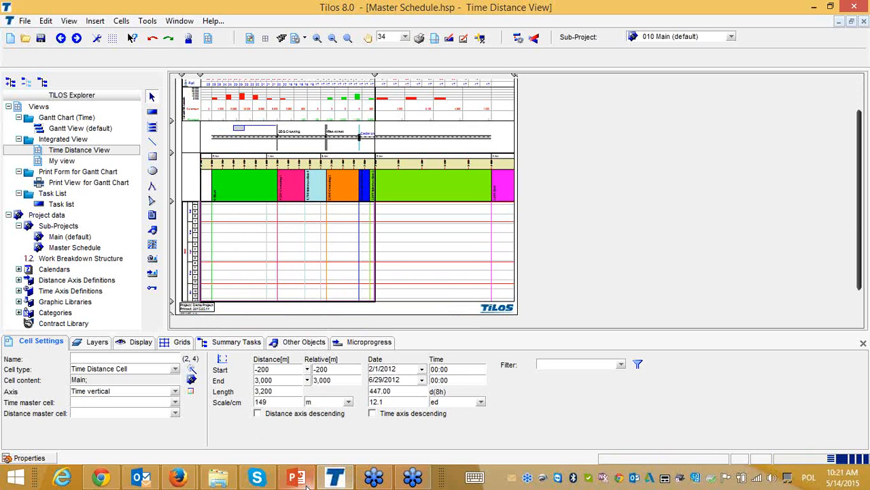
{"action": "left_click", "coordinate": [218, 477]}
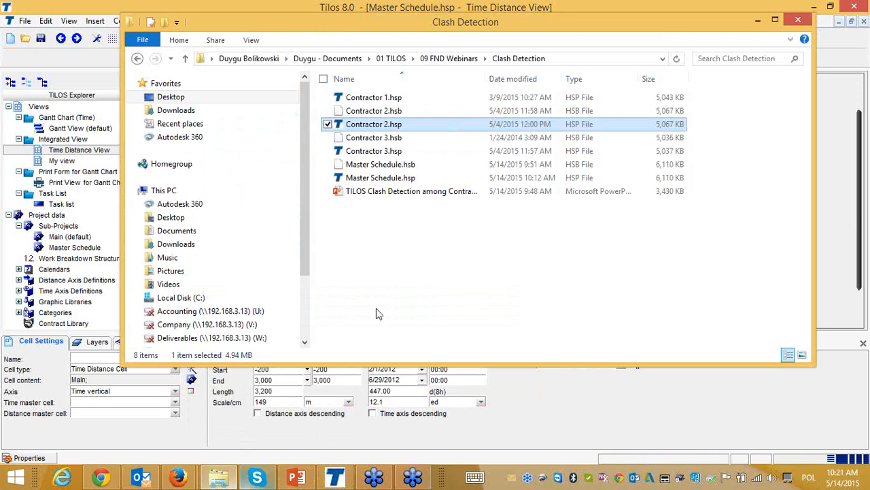
{"action": "left_click", "coordinate": [342, 100]}
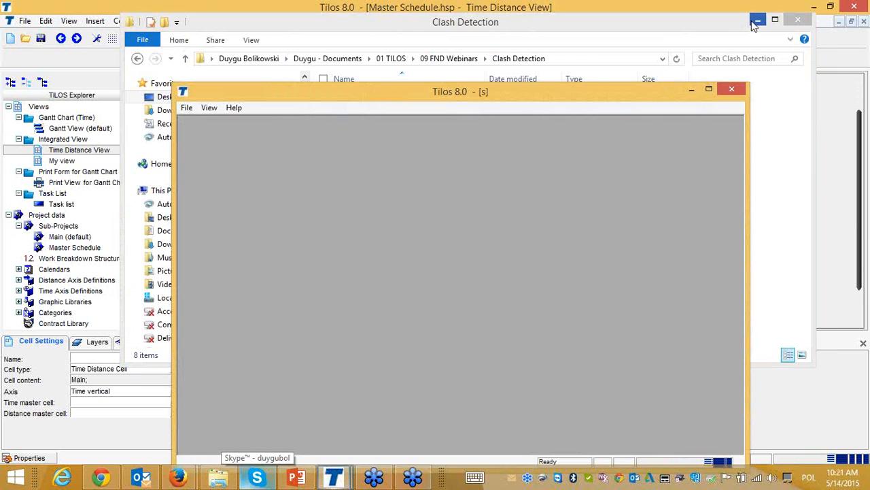
{"action": "left_click", "coordinate": [757, 21]}
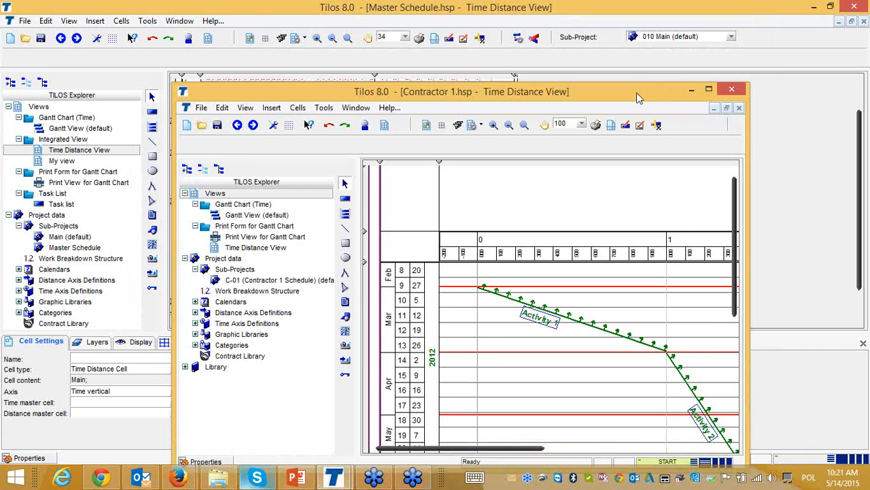
- In the Contractor 1 project, review its scheduled activities and copy the C-01 (Contractor 1 Schedule) sub-project
{"action": "left_click_drag", "start_coordinate": [637, 93], "coordinate": [638, 41]}
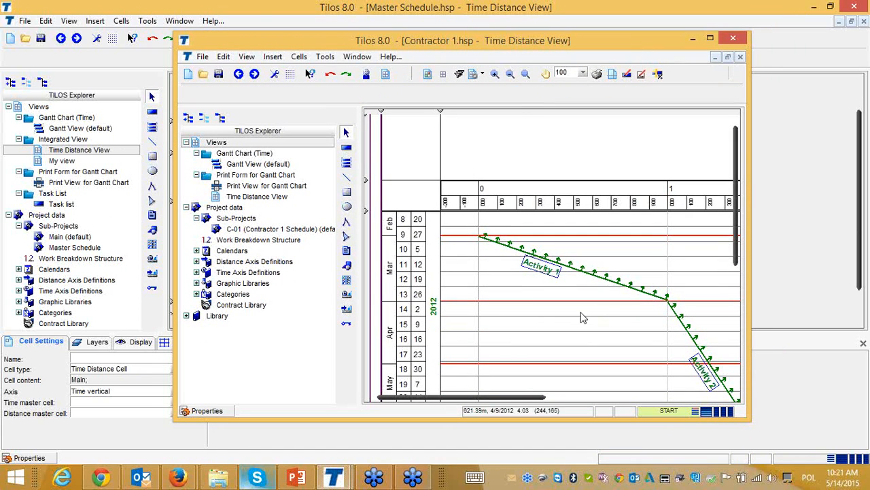
{"action": "left_click", "coordinate": [585, 336]}
{"action": "scroll", "coordinate": [585, 336], "scroll_direction": "down", "scroll_amount": 3}
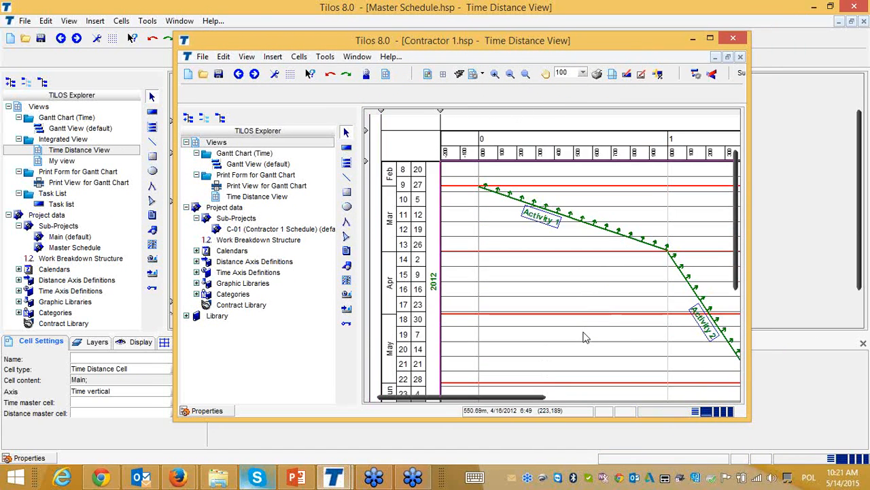
{"action": "left_click_drag", "start_coordinate": [531, 397], "coordinate": [575, 399]}
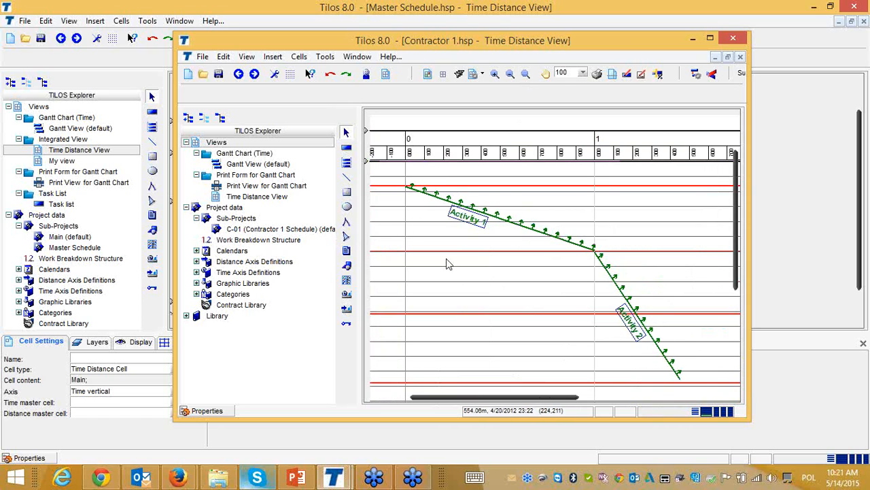
{"action": "left_click", "coordinate": [249, 230]}
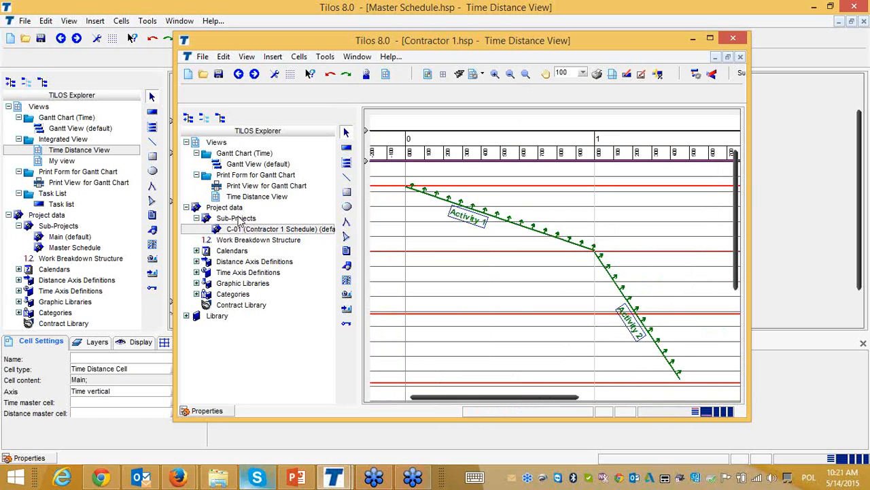
{"action": "right_click", "coordinate": [265, 234]}
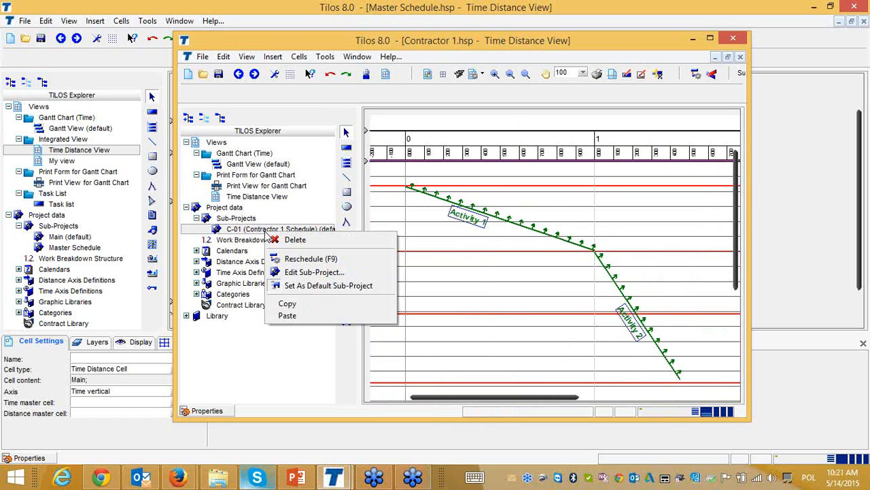
{"action": "left_click", "coordinate": [304, 306]}
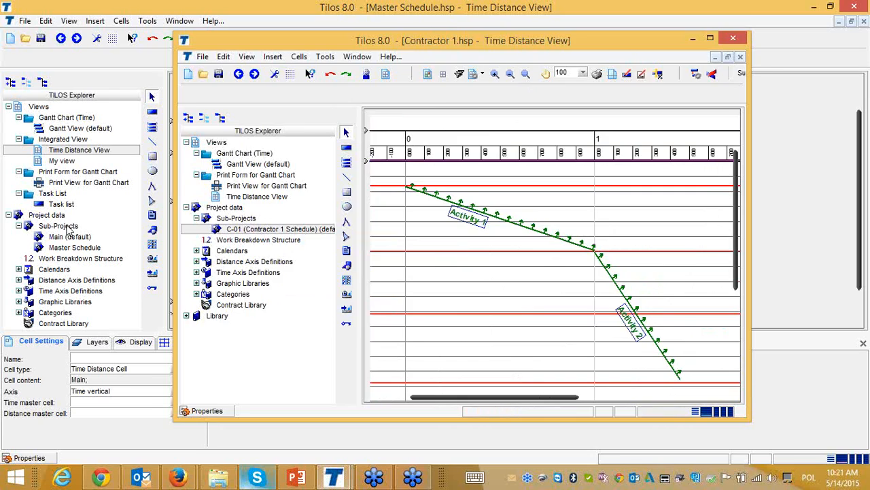
- Try to paste the copied C-01 sub-project directly onto the Sub-Projects node of the Master Schedule project
{"action": "left_click", "coordinate": [68, 231]}
{"action": "right_click", "coordinate": [68, 231]}
{"action": "left_click", "coordinate": [79, 260]}
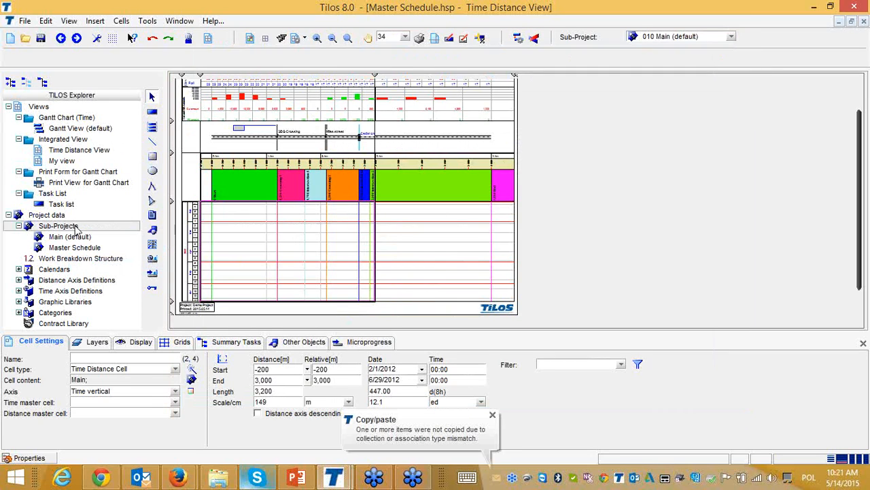
- Paste the C-01 sub-project into the master project's Sub-Projects table and widen the Name column to fit
{"action": "left_click", "coordinate": [76, 229]}
{"action": "right_click", "coordinate": [293, 125]}
{"action": "left_click", "coordinate": [323, 196]}
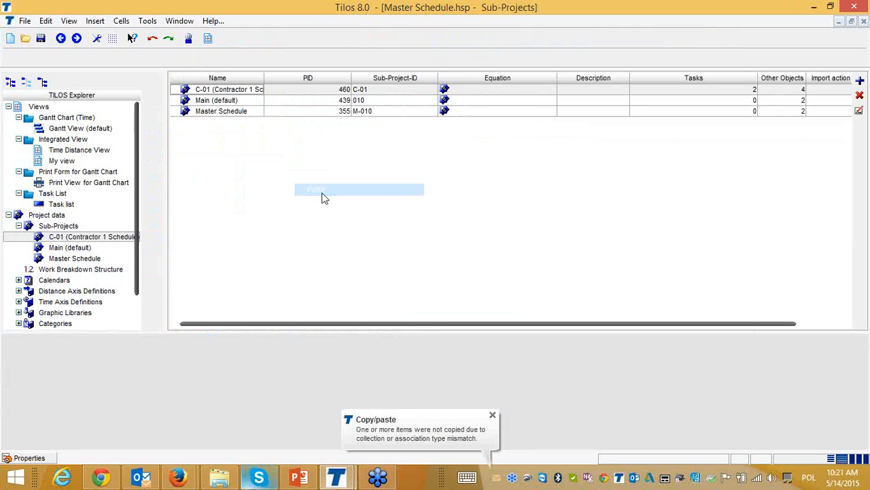
{"action": "double_click", "coordinate": [264, 78]}
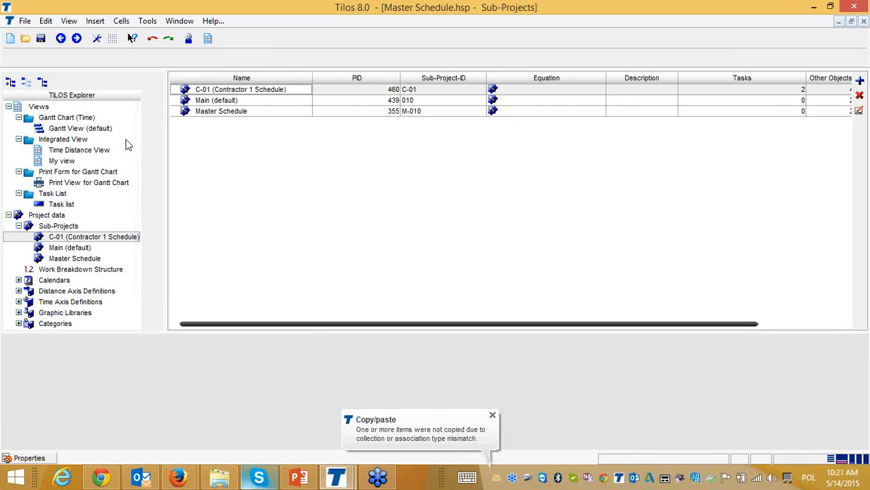
- In the master's Time Distance View, add sub-project C-01 to the time distance cell's displayed sub-projects without changing the view range
{"action": "double_click", "coordinate": [68, 152]}
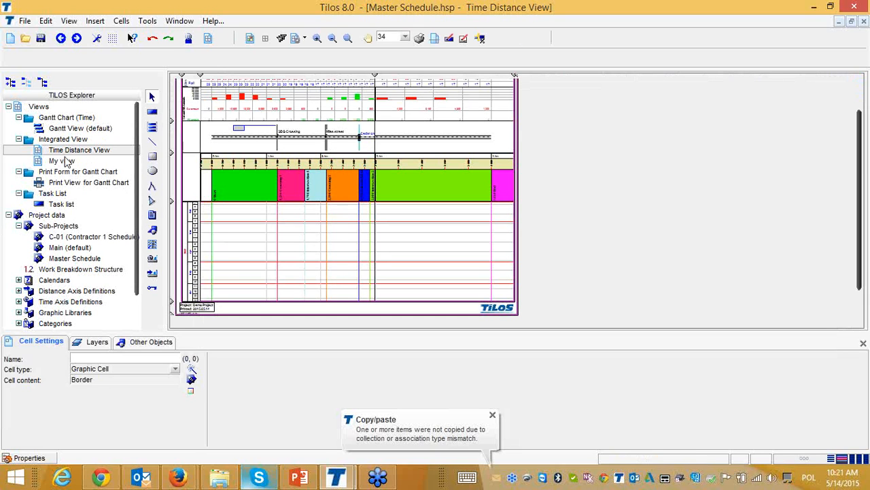
{"action": "left_click", "coordinate": [266, 227]}
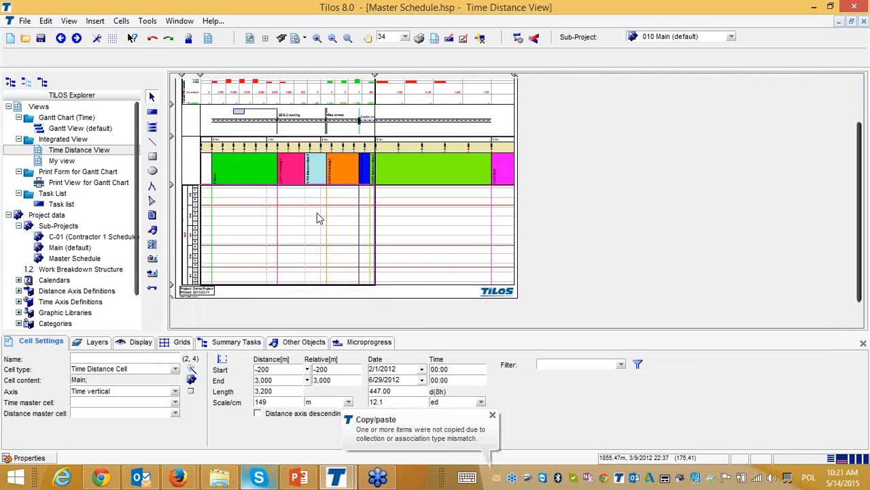
{"action": "left_click", "coordinate": [347, 37]}
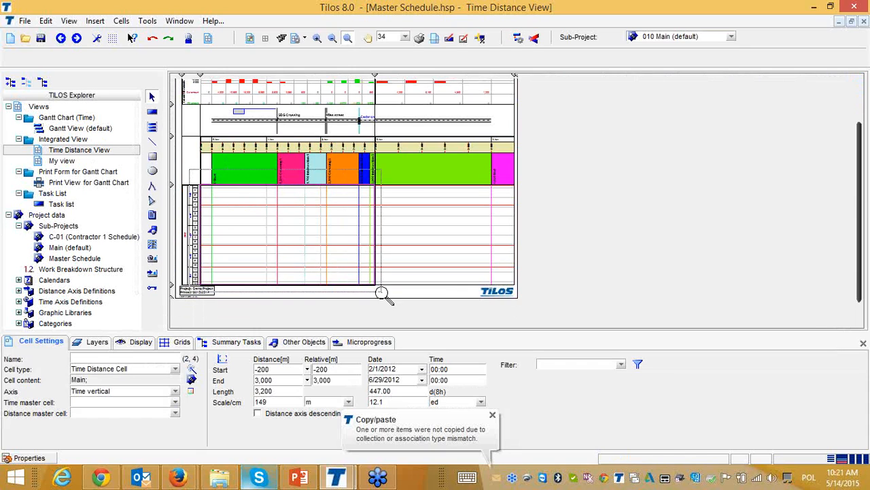
{"action": "left_click", "coordinate": [383, 295]}
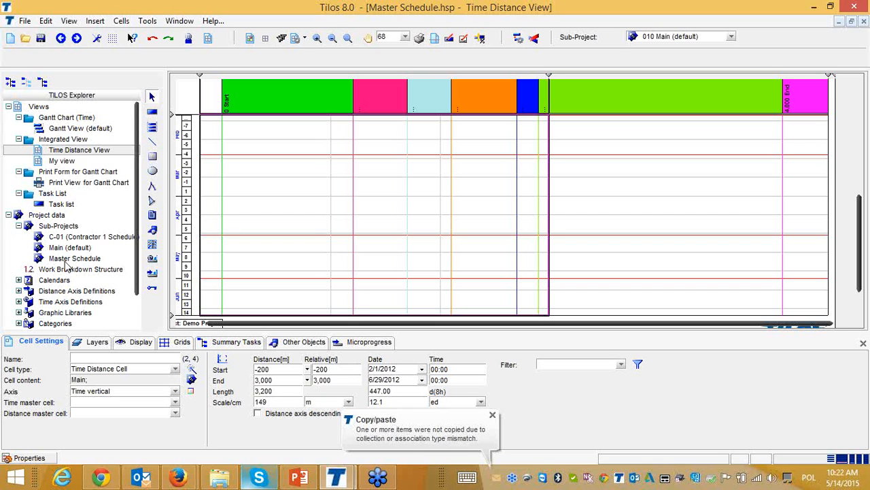
{"action": "left_click", "coordinate": [192, 379]}
{"action": "left_click", "coordinate": [350, 182]}
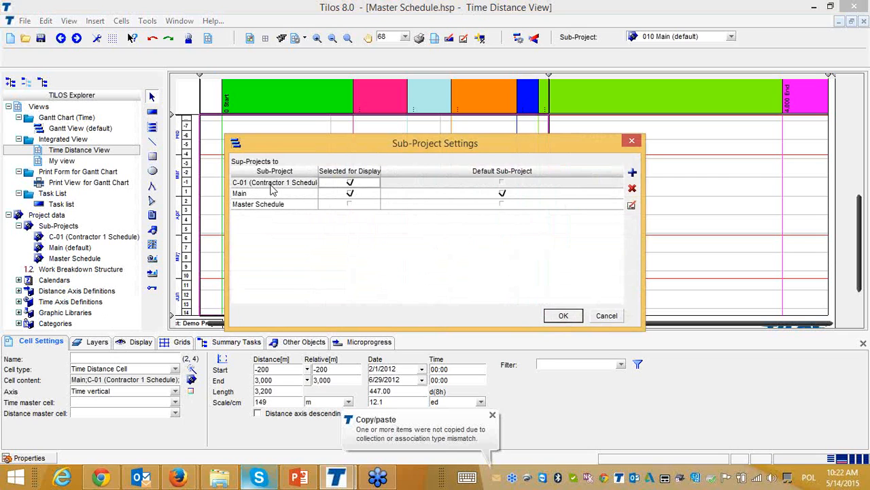
{"action": "left_click", "coordinate": [563, 315]}
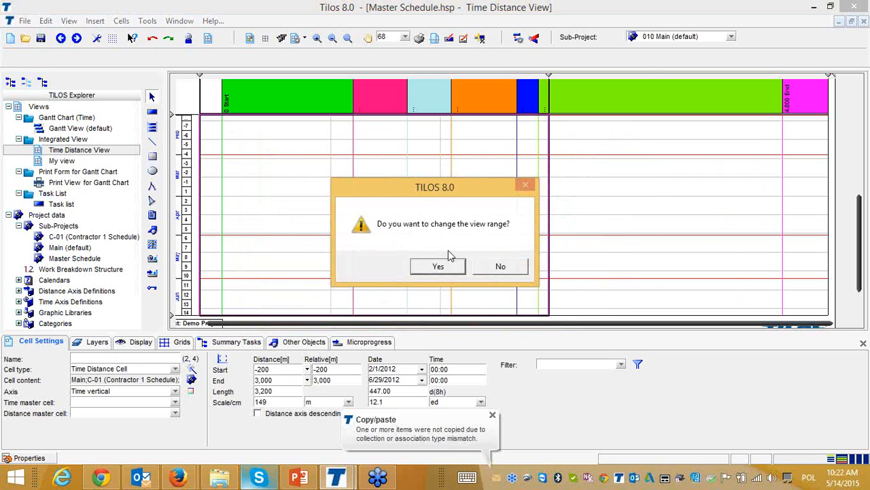
{"action": "left_click", "coordinate": [501, 266]}
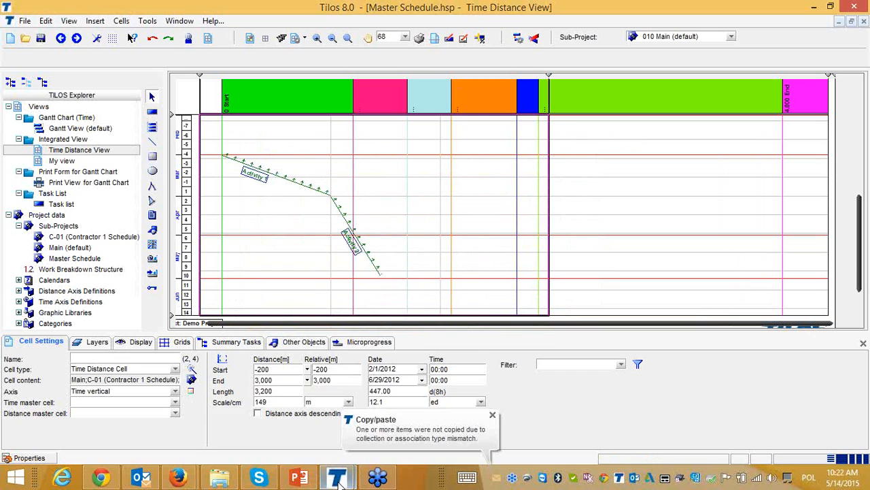
- Open Contractor 2.hsp from the Clash Detection folder and minimize the folder window
{"action": "mouse_move", "coordinate": [342, 482]}
{"action": "left_click", "coordinate": [219, 478]}
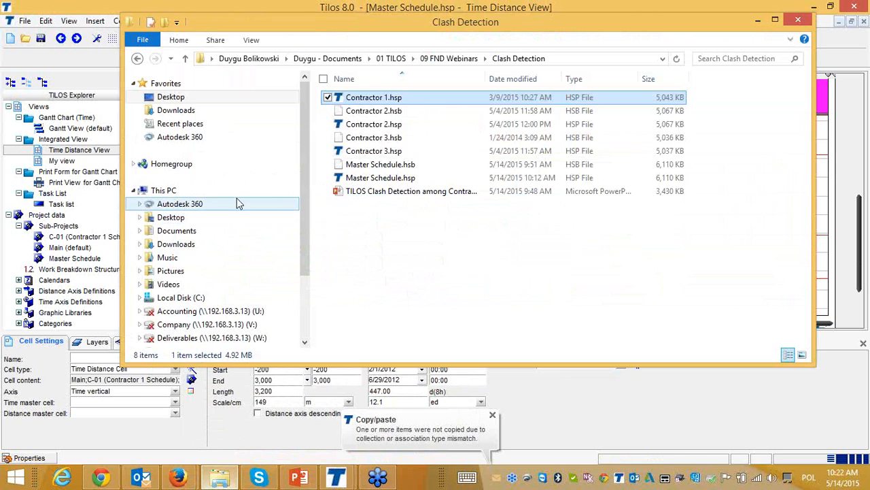
{"action": "double_click", "coordinate": [376, 126]}
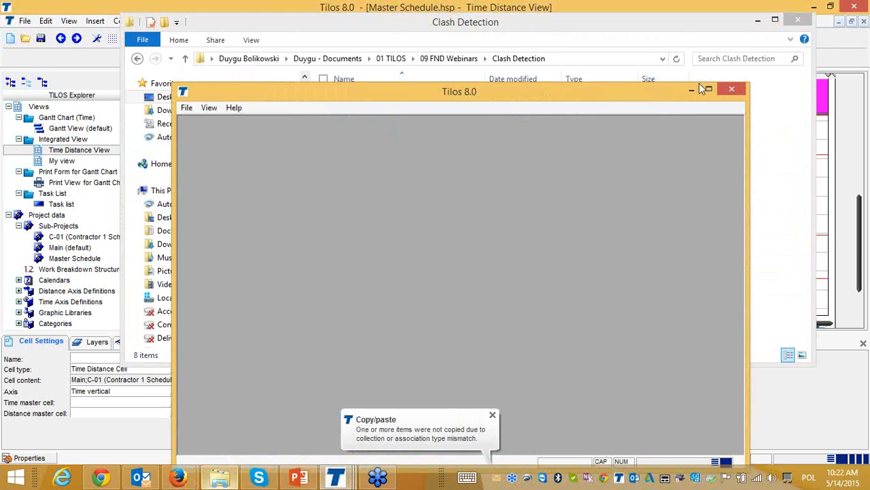
{"action": "left_click", "coordinate": [758, 21]}
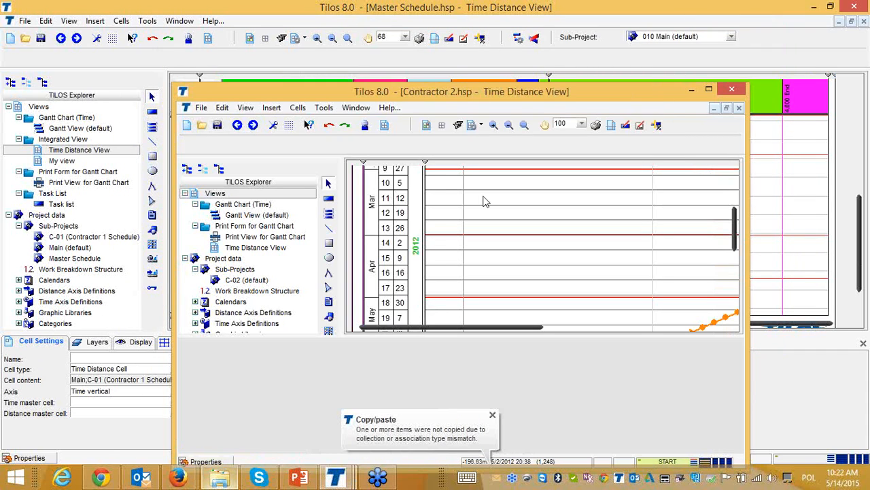
- In the Contractor 2 project, review its scheduled activities and copy the C-02 sub-project
{"action": "left_click", "coordinate": [509, 124]}
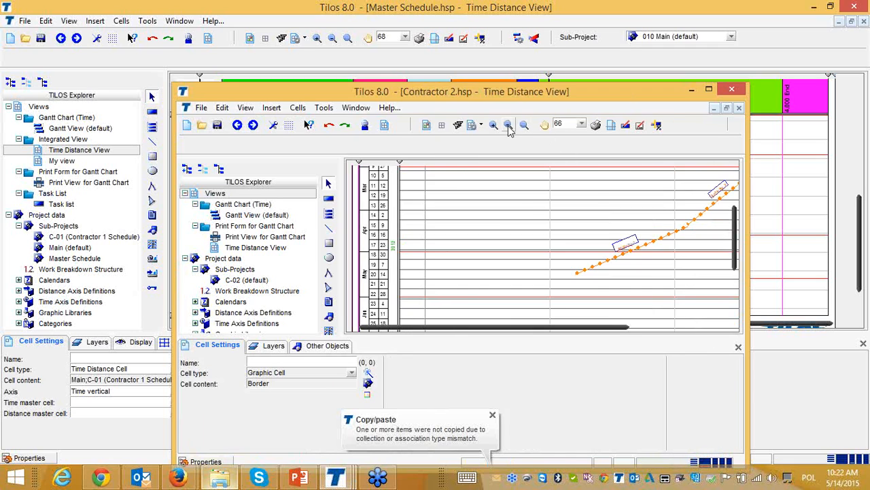
{"action": "left_click", "coordinate": [508, 124]}
{"action": "scroll", "coordinate": [525, 176], "scroll_direction": "up", "scroll_amount": 3}
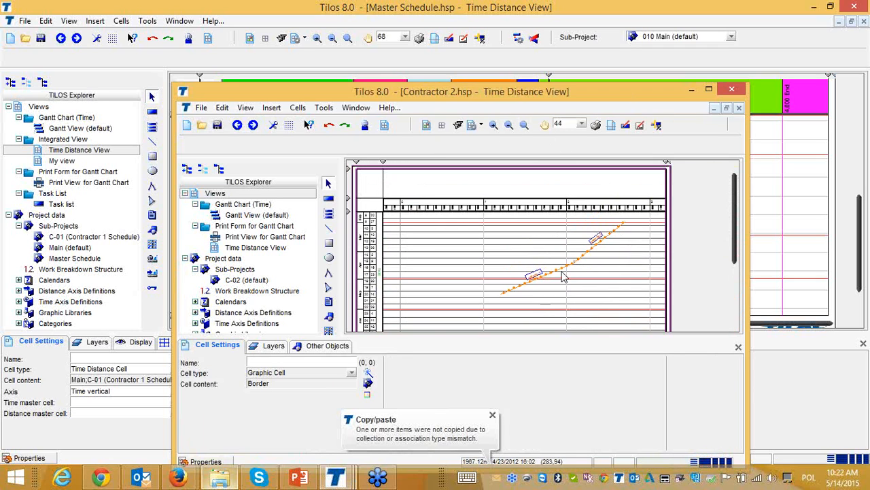
{"action": "left_click", "coordinate": [439, 264]}
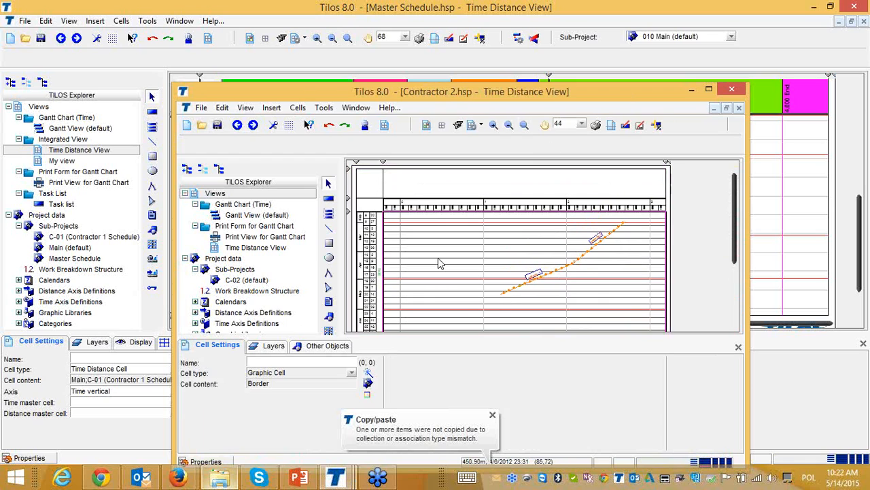
{"action": "left_click", "coordinate": [231, 281]}
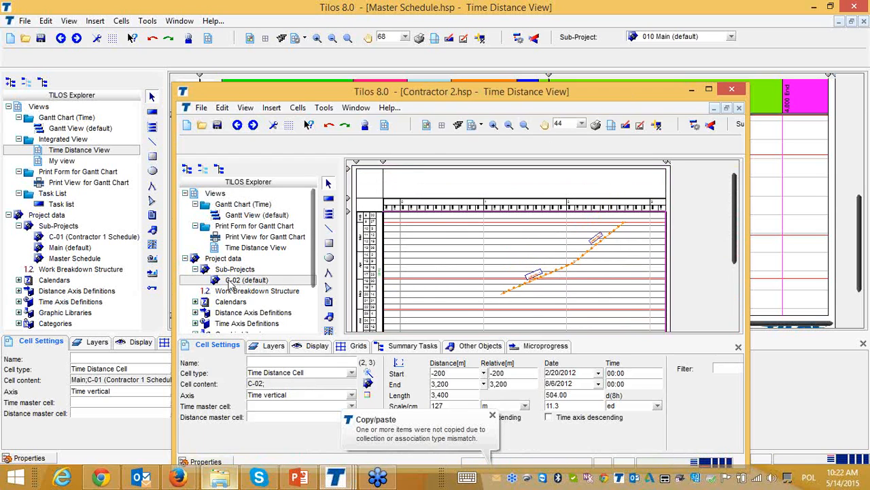
{"action": "right_click", "coordinate": [231, 283]}
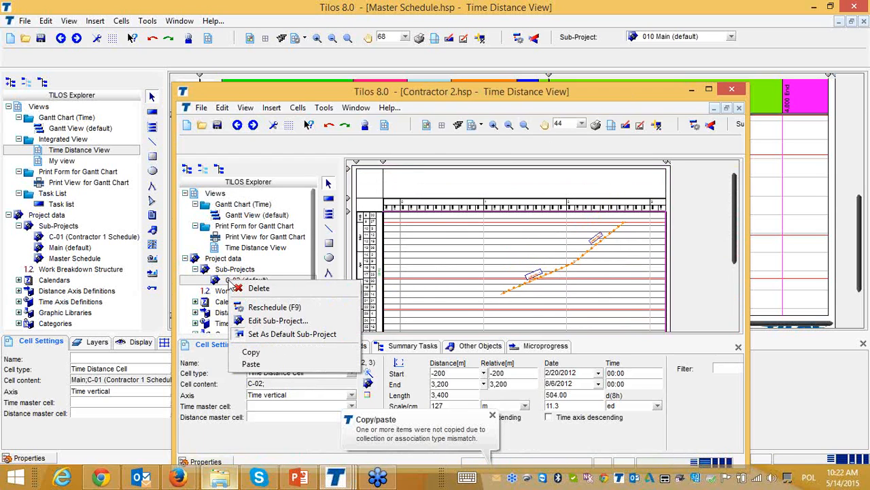
{"action": "left_click", "coordinate": [264, 353]}
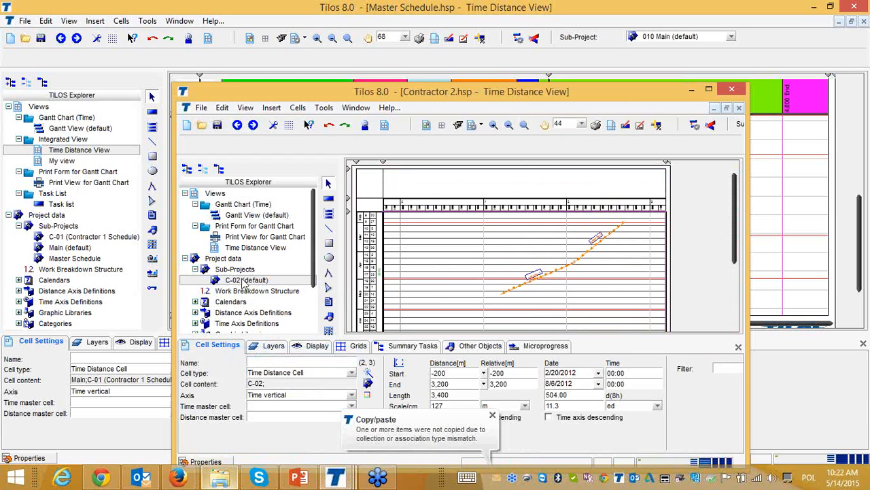
- Paste the copied C-02 sub-project into the Sub-Projects table of the Master Schedule project
{"action": "left_click", "coordinate": [52, 225]}
{"action": "right_click", "coordinate": [266, 170]}
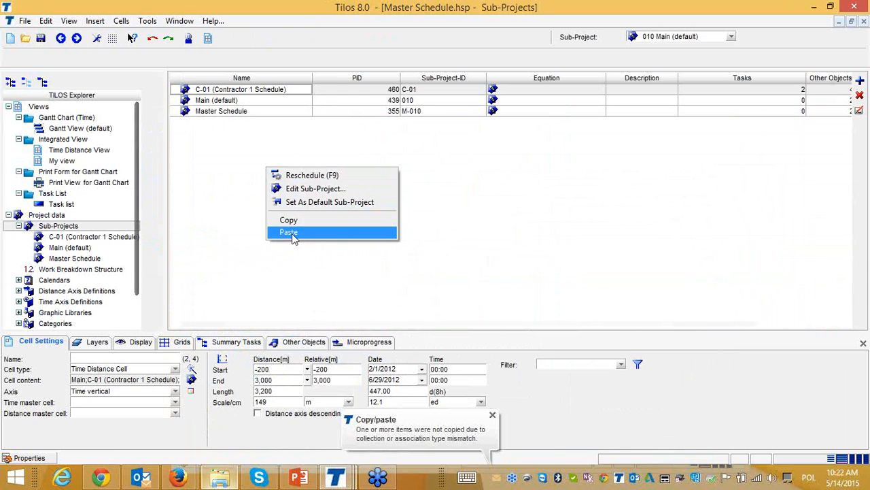
{"action": "left_click", "coordinate": [289, 233]}
- Open Contractor 3.hsp from the Clash Detection folder and bring its scheduled activities into view
{"action": "left_click", "coordinate": [219, 477]}
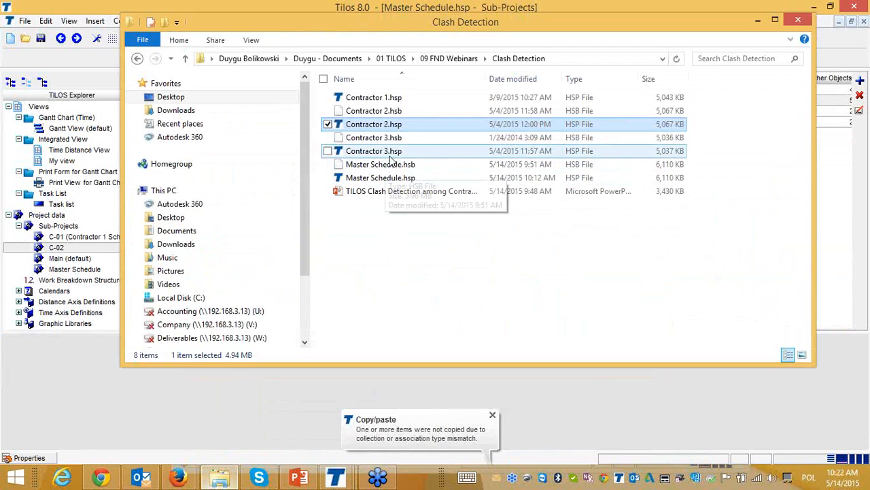
{"action": "left_click", "coordinate": [390, 154]}
{"action": "double_click", "coordinate": [392, 155]}
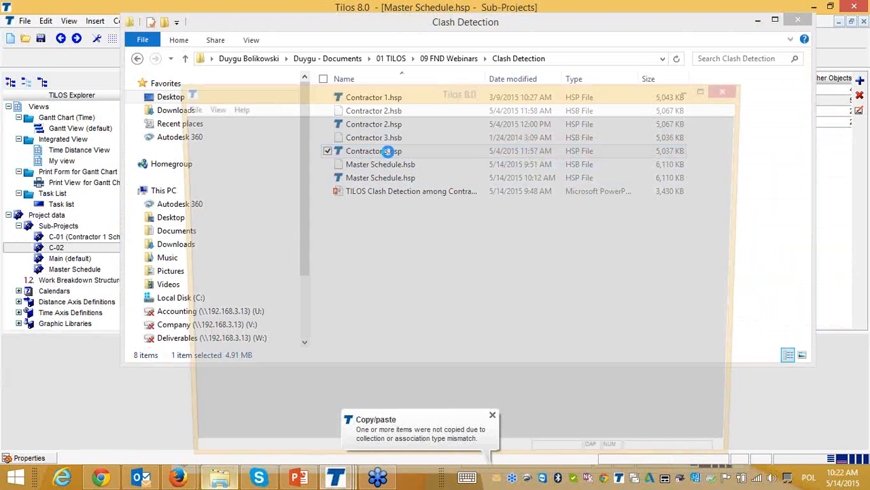
{"action": "left_click", "coordinate": [758, 21]}
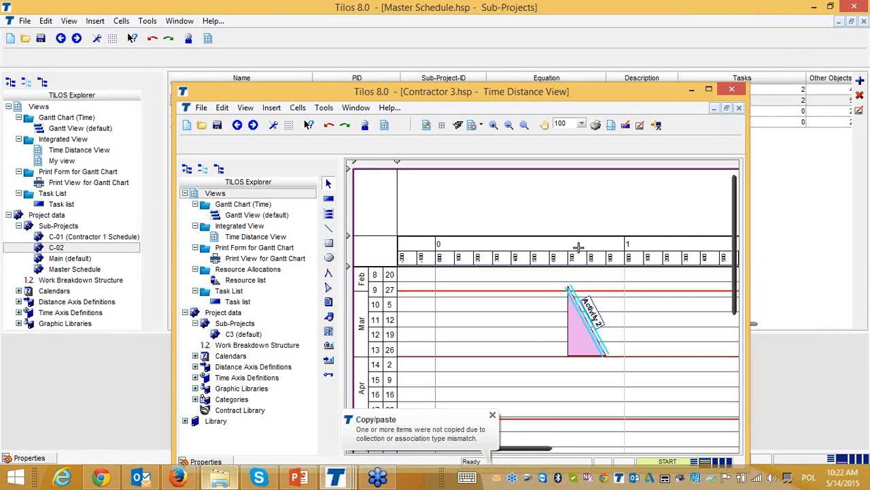
{"action": "left_click", "coordinate": [508, 126]}
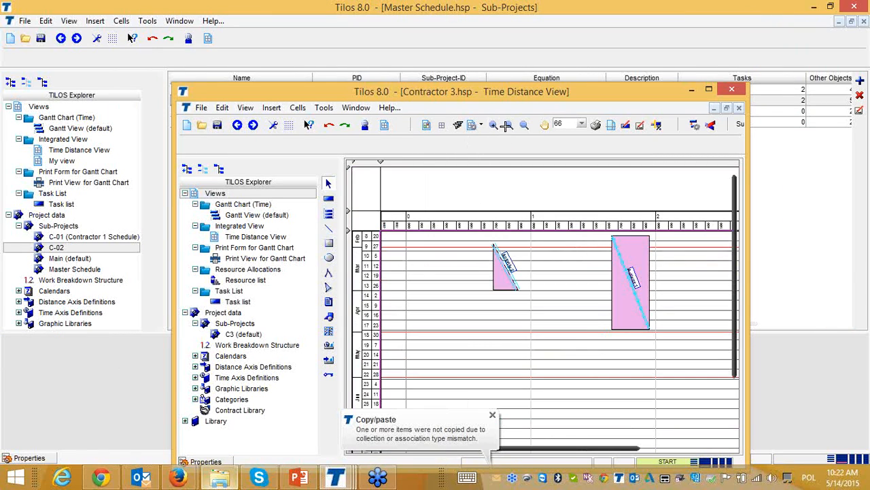
- Copy the C3 sub-project from Contractor 3 and paste it into the Sub-Projects table of the Master Schedule project
{"action": "right_click", "coordinate": [244, 336]}
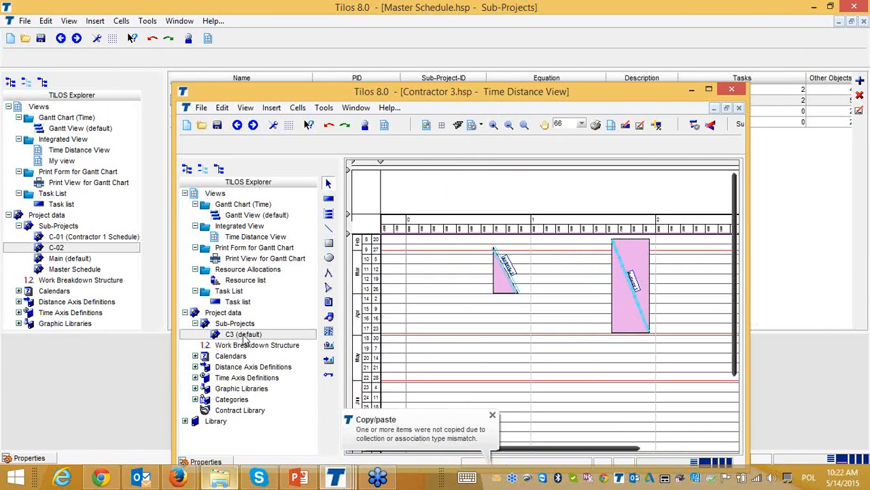
{"action": "left_click", "coordinate": [266, 408]}
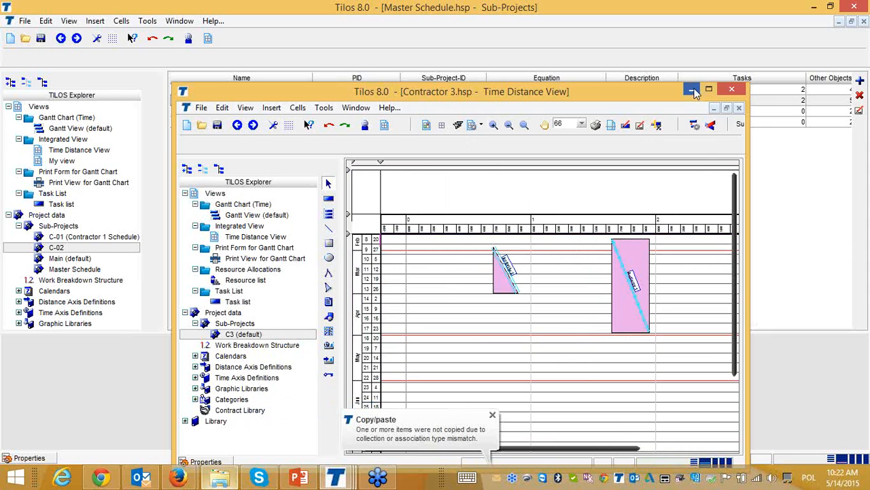
{"action": "left_click", "coordinate": [692, 90]}
{"action": "right_click", "coordinate": [263, 168]}
{"action": "left_click", "coordinate": [296, 236]}
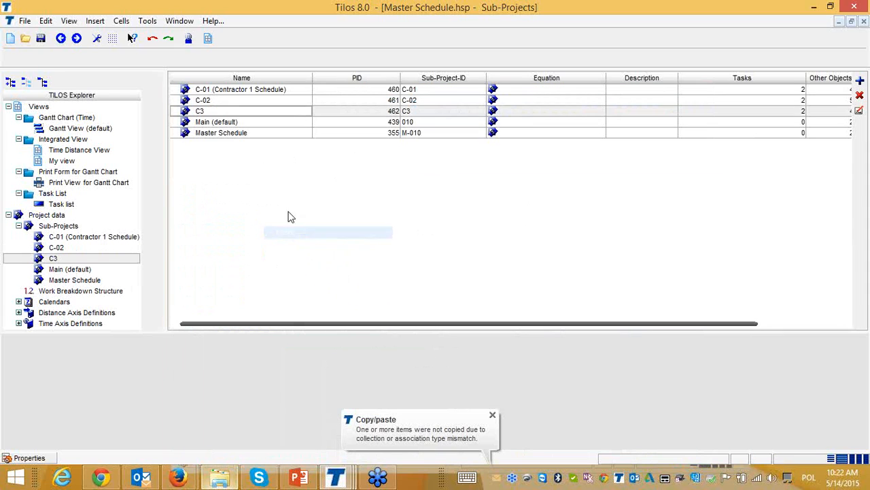
- Return to the Time Distance View and select sub-projects C-02 and C3 for display in its time distance cell
{"action": "left_click", "coordinate": [60, 39]}
{"action": "scroll", "coordinate": [461, 192], "scroll_direction": "down", "scroll_amount": 1}
{"action": "left_click", "coordinate": [458, 192]}
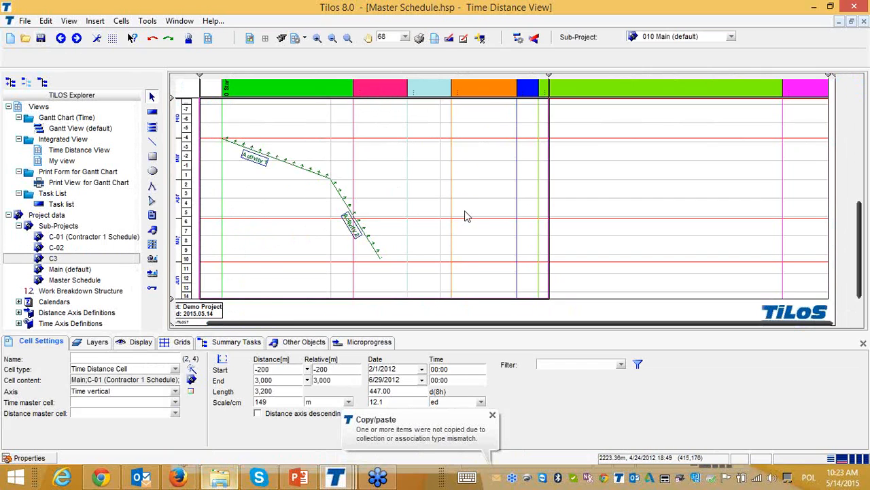
{"action": "left_click", "coordinate": [191, 380]}
{"action": "left_click", "coordinate": [349, 194]}
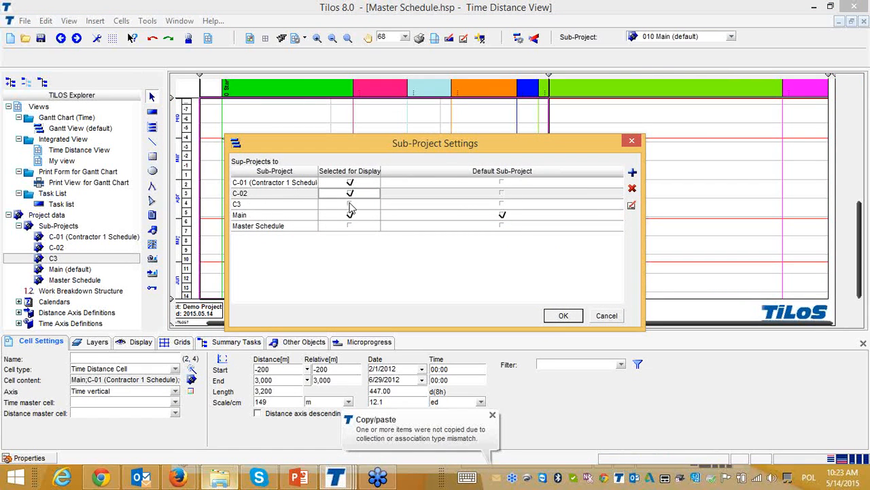
{"action": "left_click", "coordinate": [349, 204]}
{"action": "left_click", "coordinate": [563, 318]}
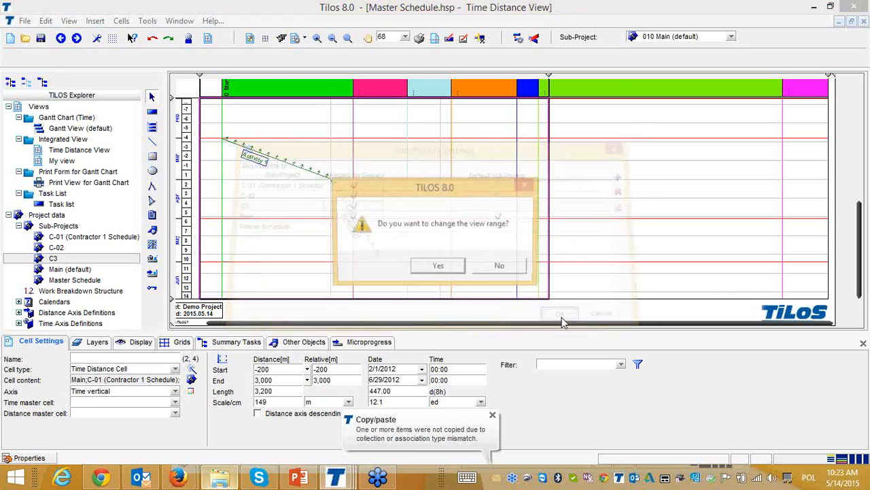
{"action": "left_click", "coordinate": [459, 264]}
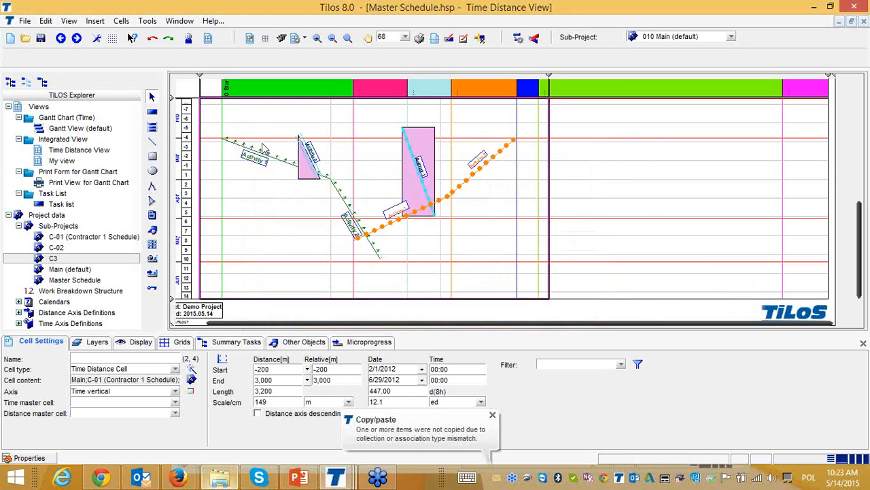
- Turn on clash detection in the links and constraints settings of the first Clearing task, which starts on 3/1/2012
{"action": "left_click", "coordinate": [348, 37]}
{"action": "left_click_drag", "start_coordinate": [213, 105], "coordinate": [532, 290]}
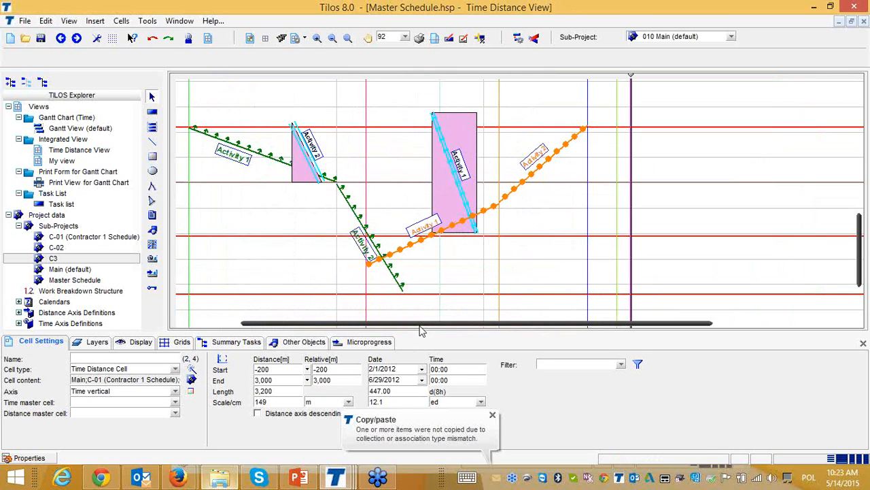
{"action": "left_click_drag", "start_coordinate": [421, 327], "coordinate": [409, 327]}
{"action": "left_click", "coordinate": [204, 128]}
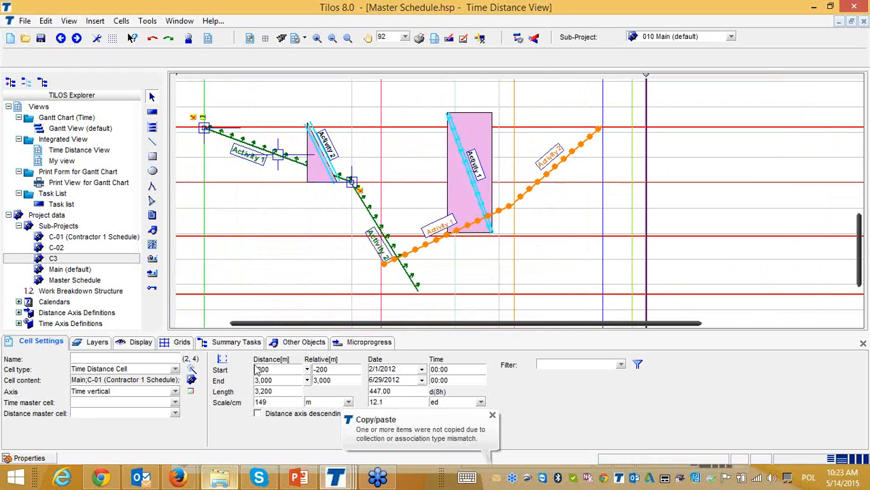
{"action": "left_click", "coordinate": [279, 342]}
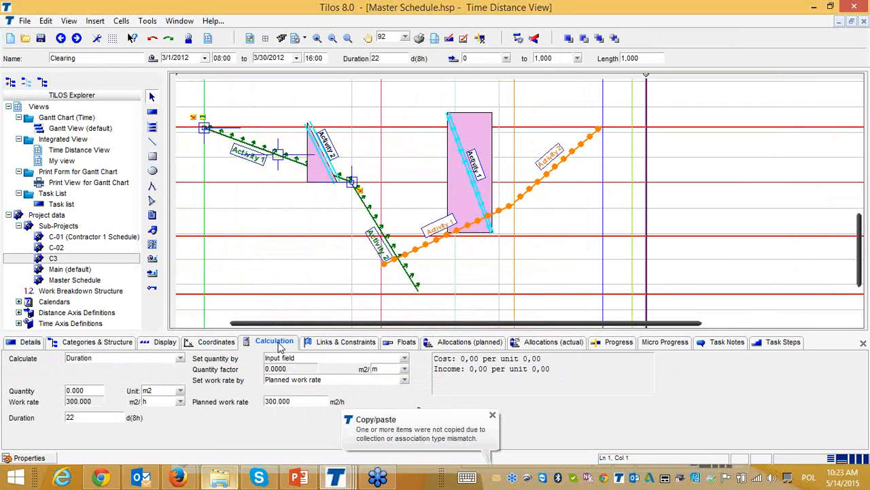
{"action": "left_click", "coordinate": [333, 343]}
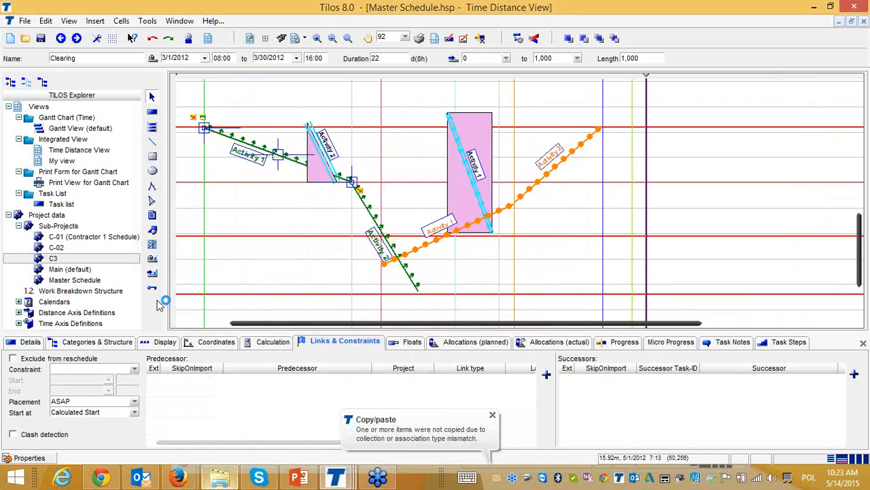
{"action": "left_click", "coordinate": [21, 437]}
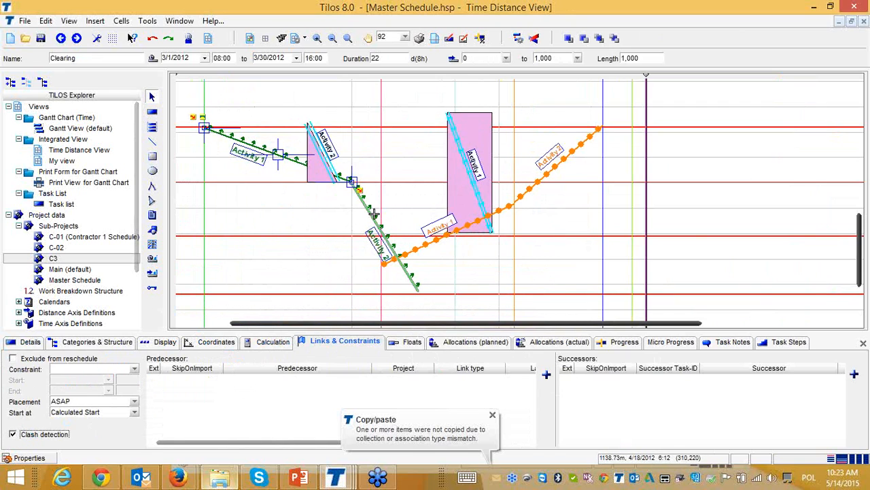
- Turn on clash detection for the second Clearing task, the Grading task that crosses it and the two Soil installation tasks
{"action": "left_click", "coordinate": [14, 434]}
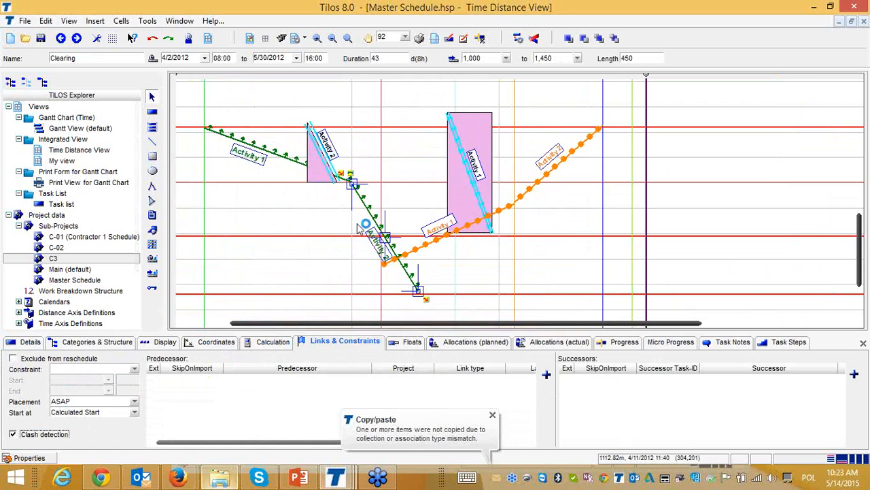
{"action": "left_click", "coordinate": [310, 197]}
{"action": "left_click", "coordinate": [322, 178]}
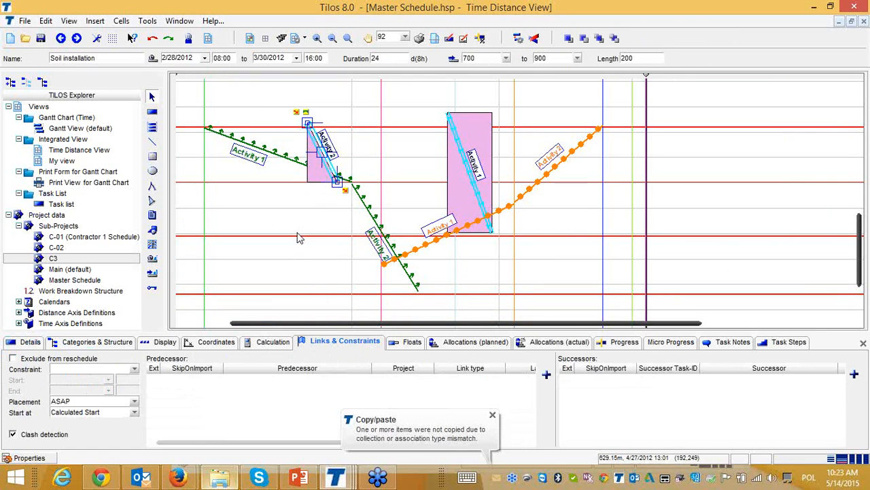
{"action": "left_click", "coordinate": [411, 244]}
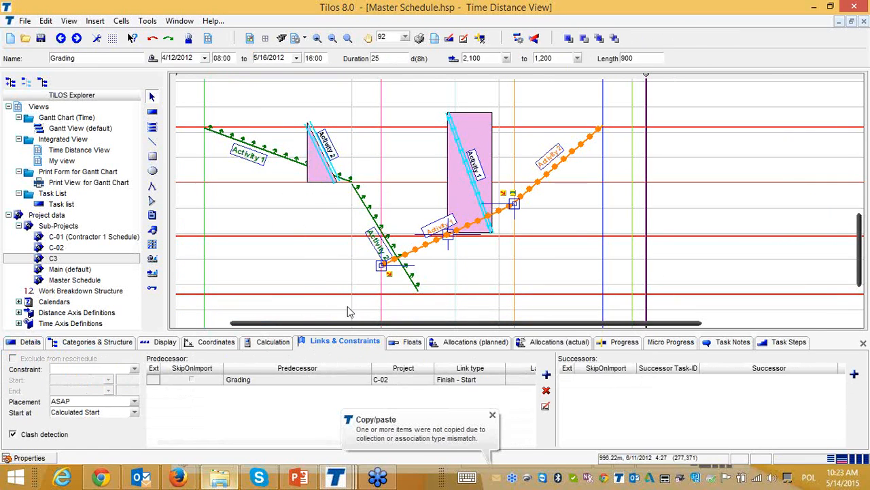
{"action": "left_click", "coordinate": [492, 153]}
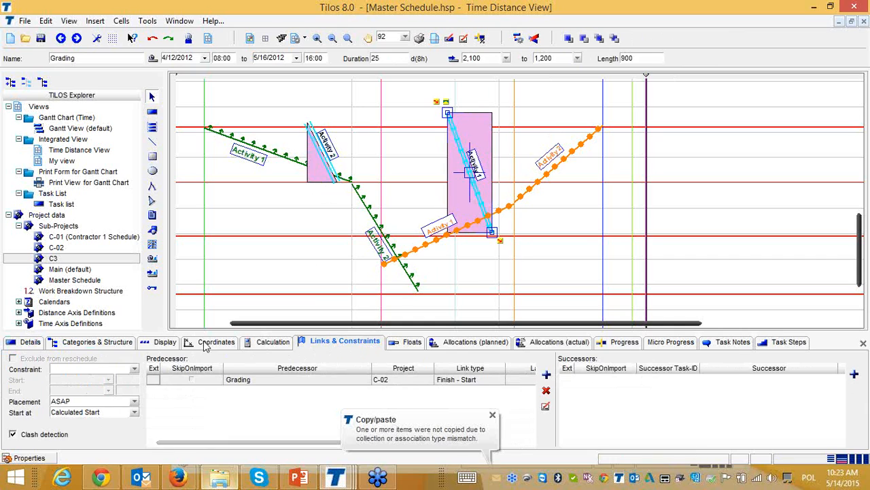
{"action": "left_click", "coordinate": [282, 252]}
{"action": "left_click_drag", "start_coordinate": [419, 328], "coordinate": [405, 328]}
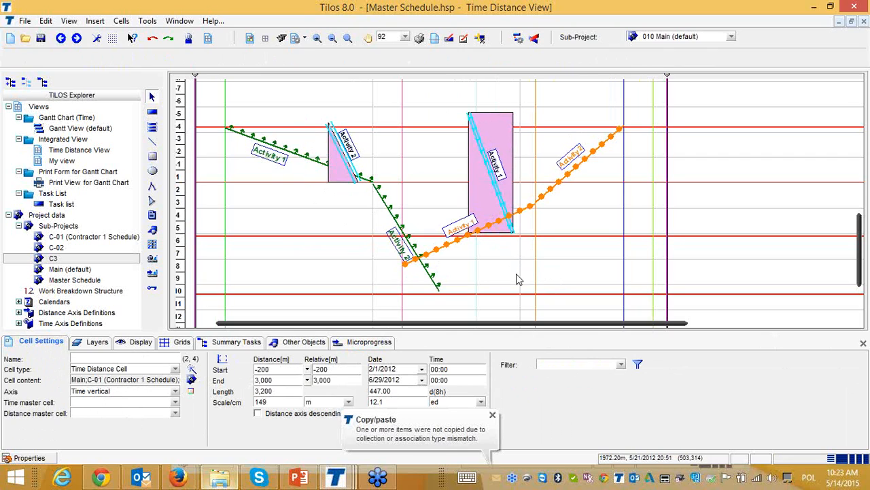
- Run the task clash detection, compare the reported task pairs with the time distance diagram and close the report
{"action": "left_click", "coordinate": [533, 38]}
{"action": "left_click_drag", "start_coordinate": [551, 113], "coordinate": [406, 92]}
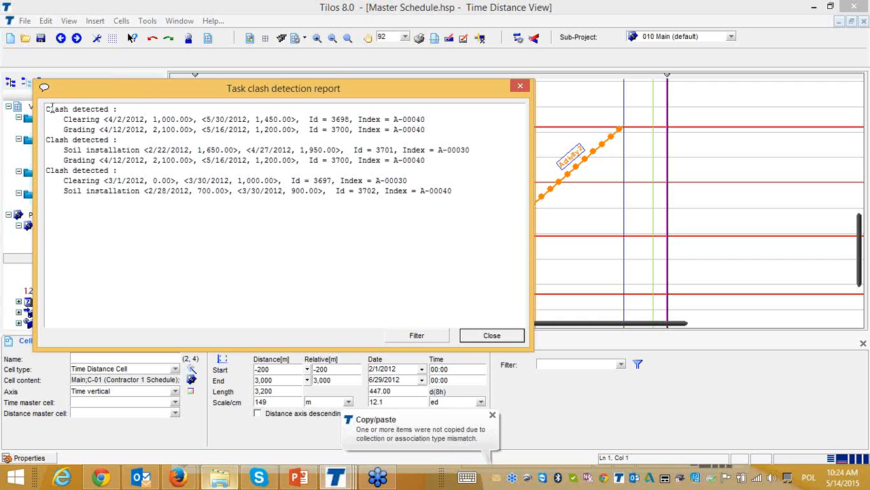
{"action": "left_click_drag", "start_coordinate": [161, 95], "coordinate": [262, 218]}
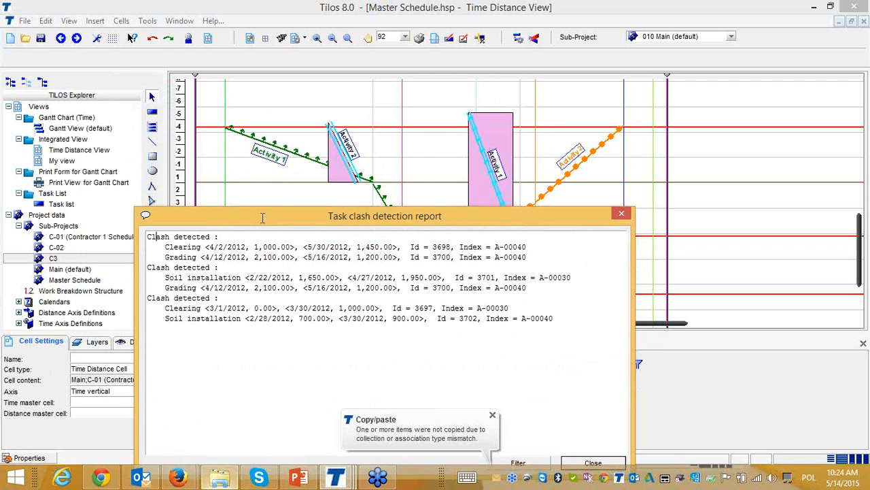
{"action": "left_click_drag", "start_coordinate": [174, 247], "coordinate": [241, 257]}
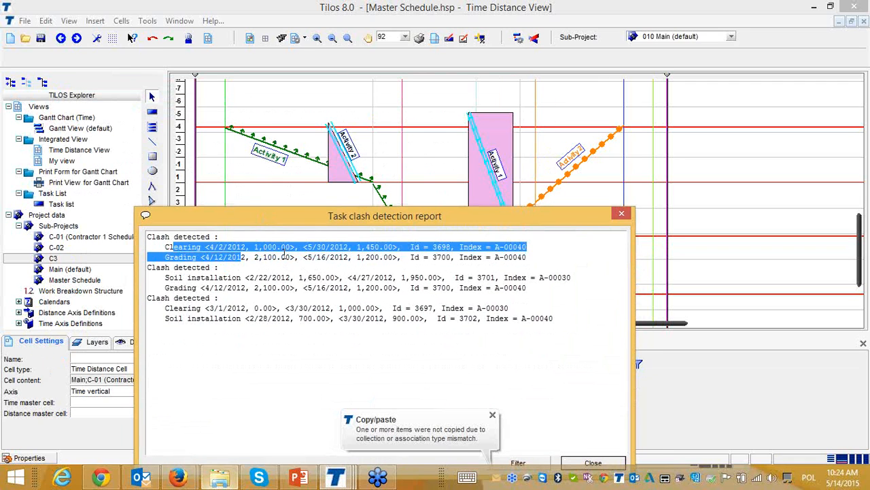
{"action": "left_click", "coordinate": [263, 256]}
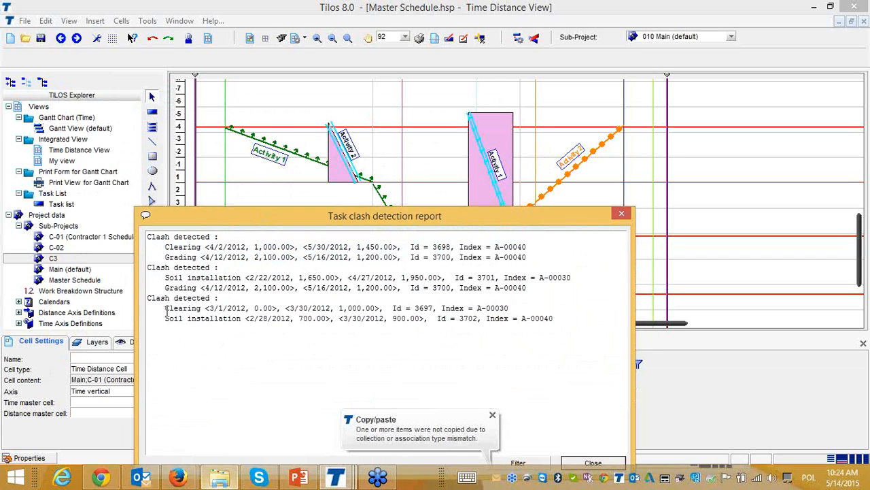
{"action": "left_click", "coordinate": [621, 213]}
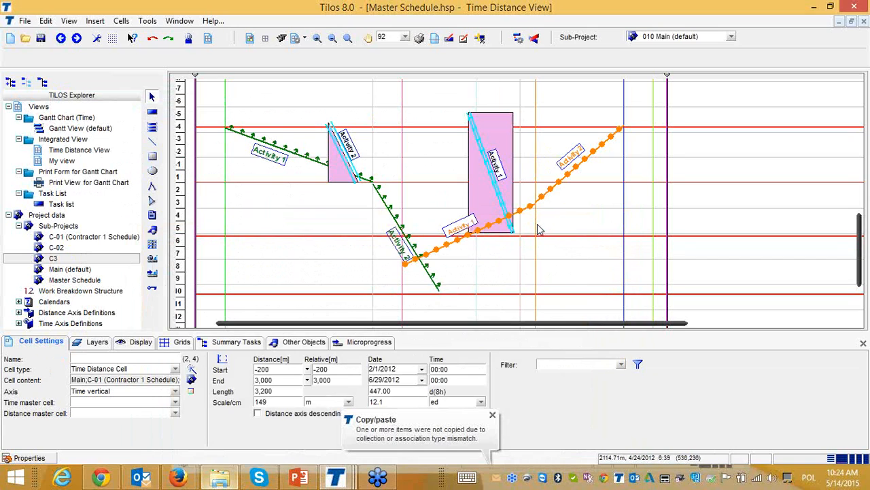
- Open the Gantt View in a new window and select sub-projects C-01, C-02 and C3 for display in it
{"action": "right_click", "coordinate": [82, 128]}
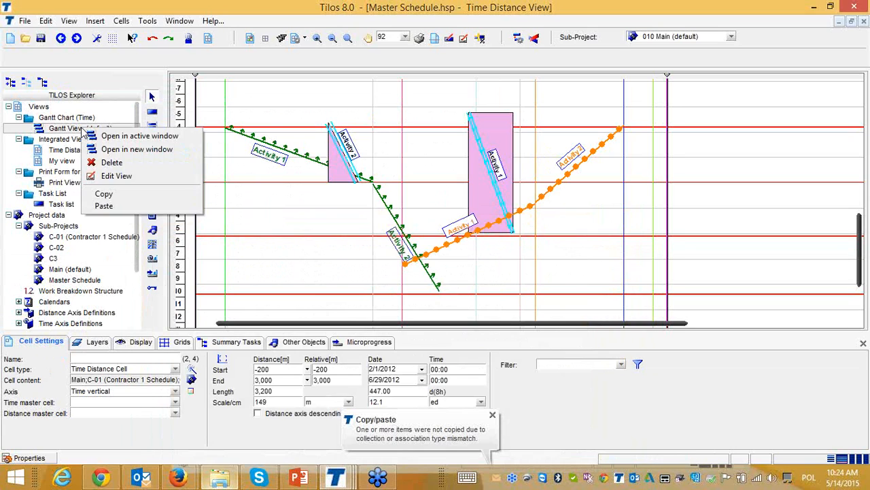
{"action": "left_click", "coordinate": [138, 153]}
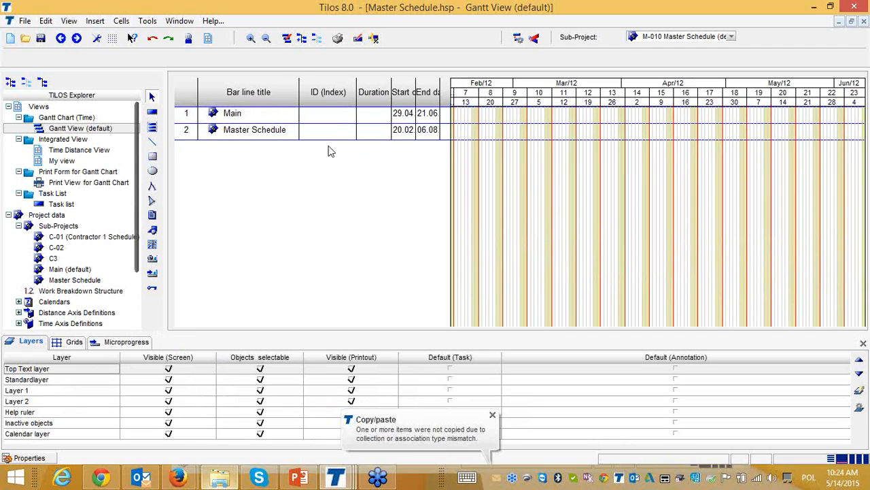
{"action": "left_click", "coordinate": [287, 39]}
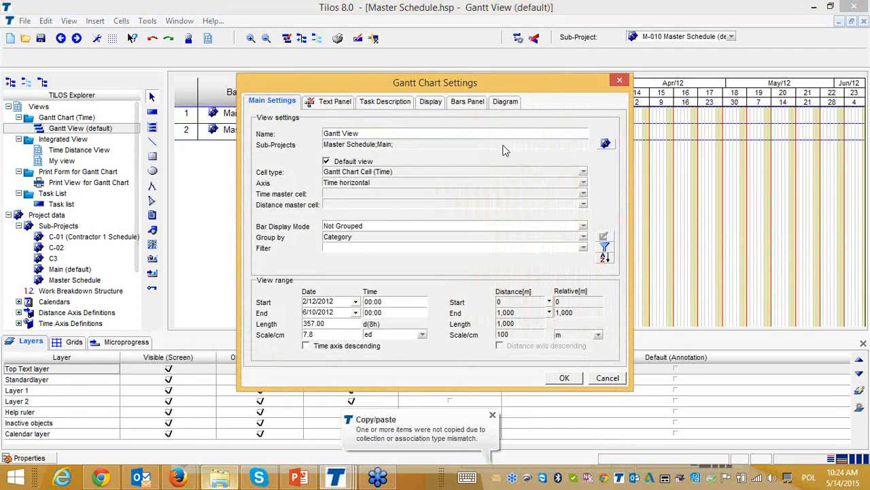
{"action": "left_click", "coordinate": [606, 143]}
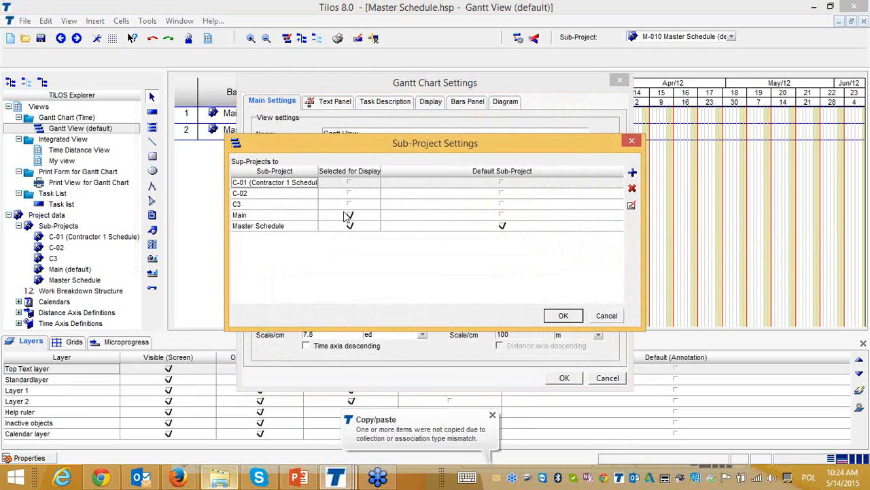
{"action": "left_click", "coordinate": [349, 204]}
{"action": "left_click", "coordinate": [350, 193]}
{"action": "left_click", "coordinate": [349, 182]}
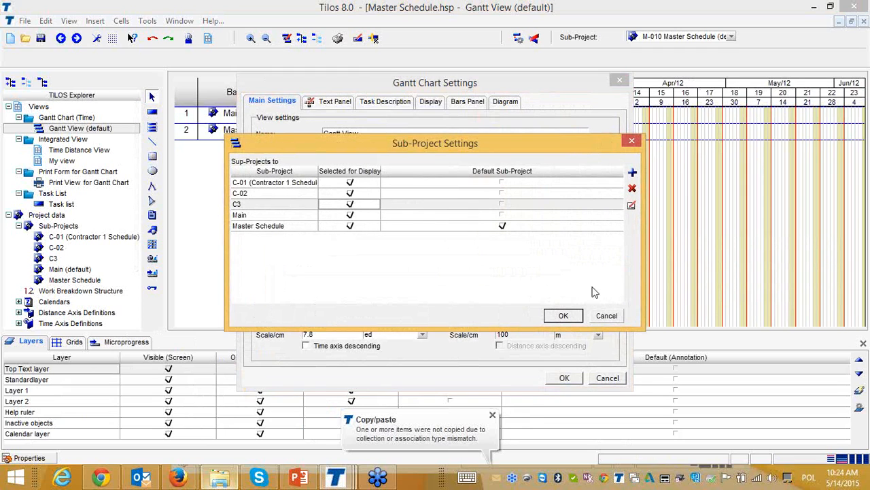
{"action": "left_click", "coordinate": [564, 318]}
{"action": "left_click", "coordinate": [564, 378]}
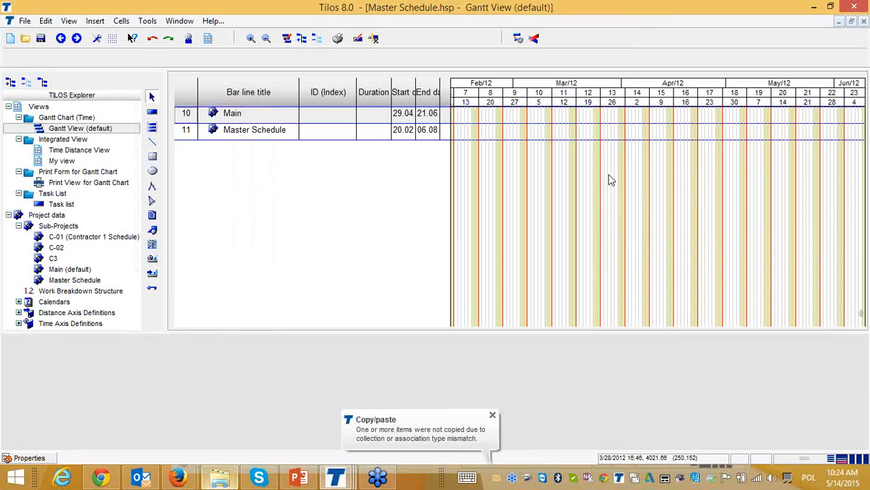
{"action": "right_click", "coordinate": [609, 174]}
{"action": "left_click", "coordinate": [637, 216]}
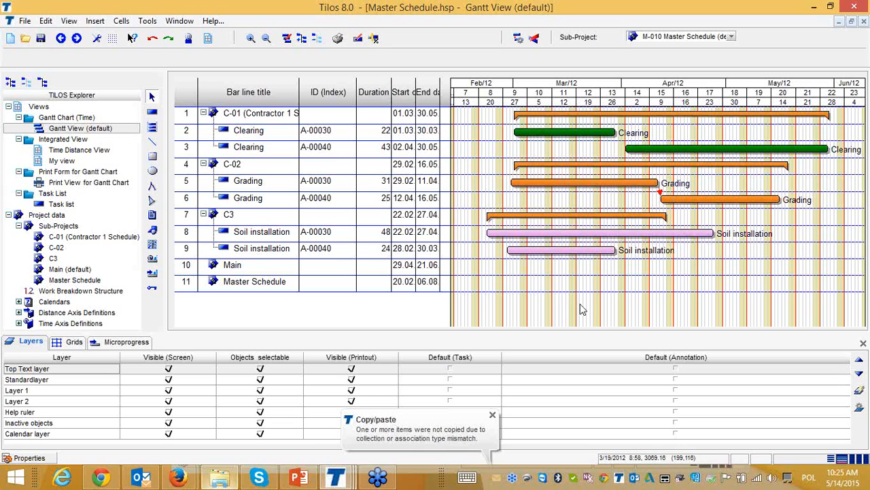
- Tile the Gantt View and Time Distance View windows one above the other
{"action": "left_click", "coordinate": [146, 21]}
{"action": "mouse_move", "coordinate": [168, 26]}
{"action": "left_click", "coordinate": [41, 59]}
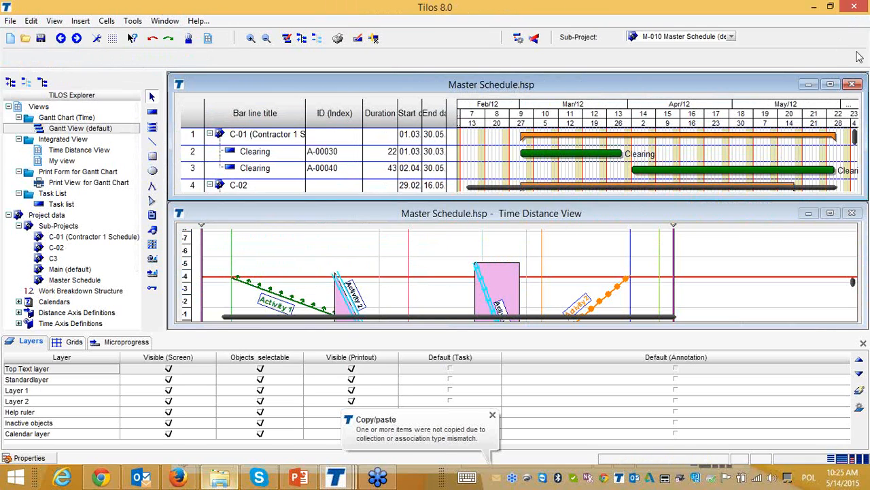
- Compare the crossing activities in the Time Distance View with the C-02 Grading bars in the Gantt View, and select C-02's orange Activity 2
{"action": "left_click", "coordinate": [573, 252]}
{"action": "scroll", "coordinate": [573, 251], "scroll_direction": "down", "scroll_amount": 3}
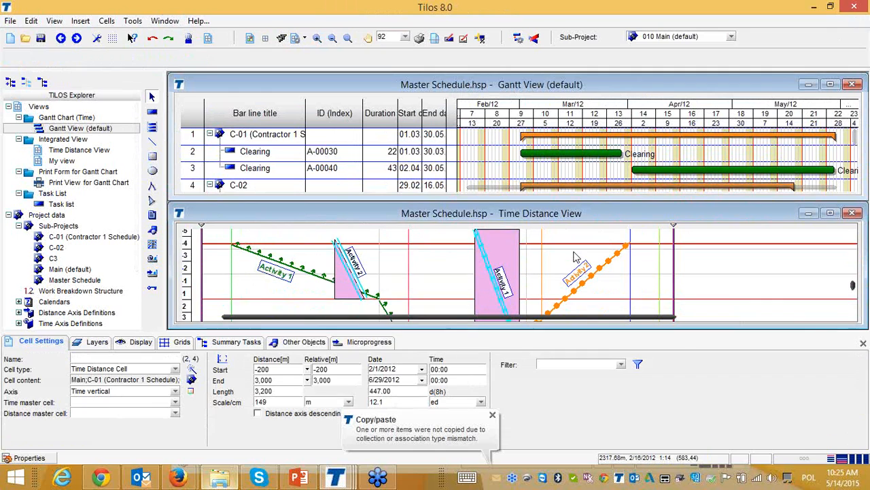
{"action": "scroll", "coordinate": [606, 287], "scroll_direction": "down", "scroll_amount": 5}
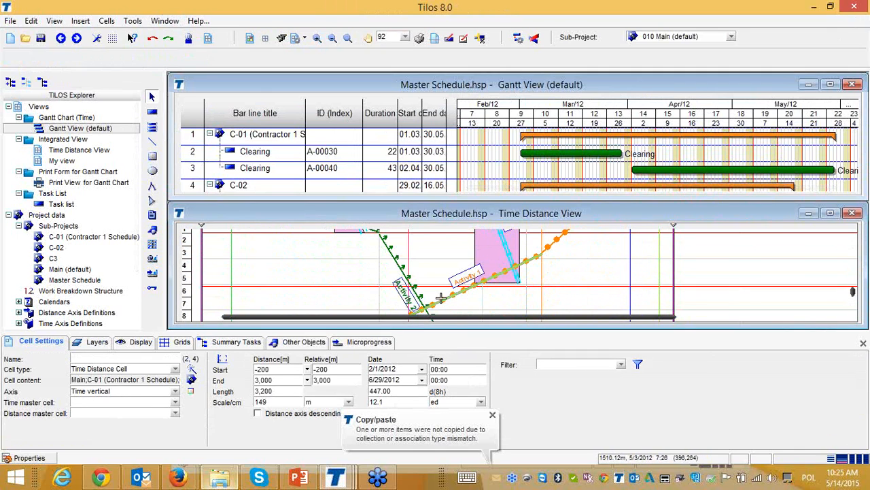
{"action": "left_click", "coordinate": [474, 163]}
{"action": "scroll", "coordinate": [474, 163], "scroll_direction": "down", "scroll_amount": 3}
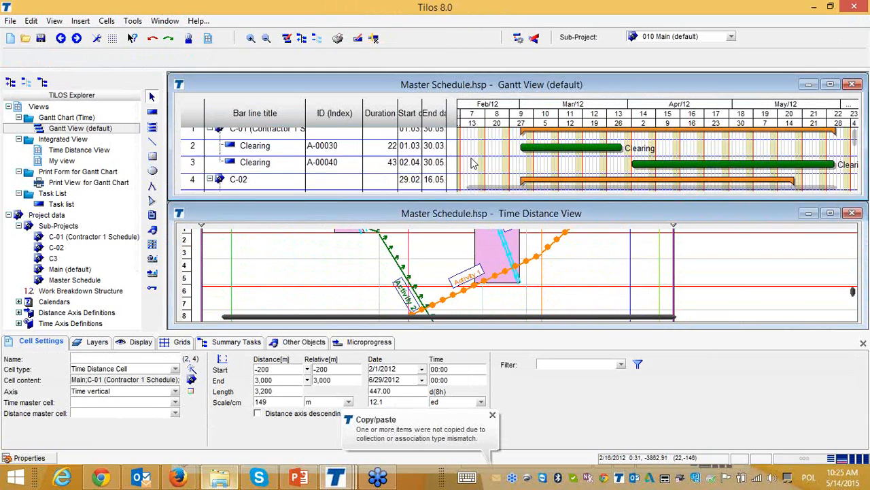
{"action": "scroll", "coordinate": [474, 163], "scroll_direction": "up", "scroll_amount": 2}
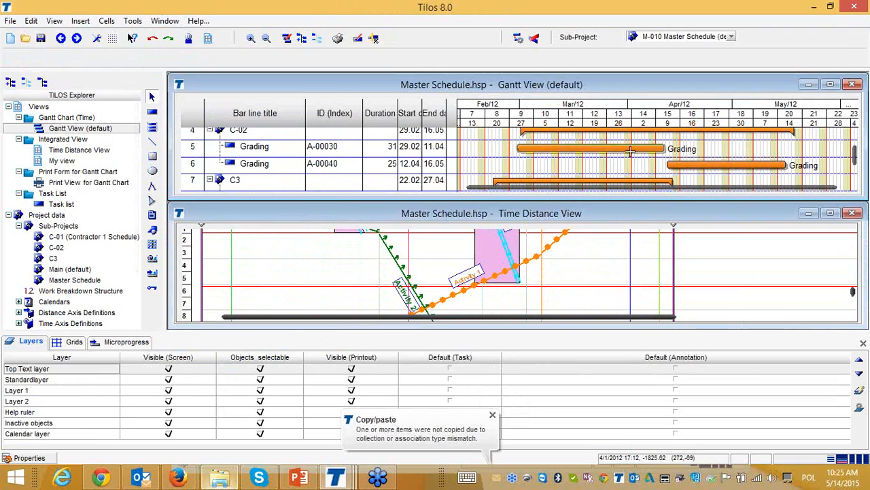
{"action": "left_click", "coordinate": [516, 303]}
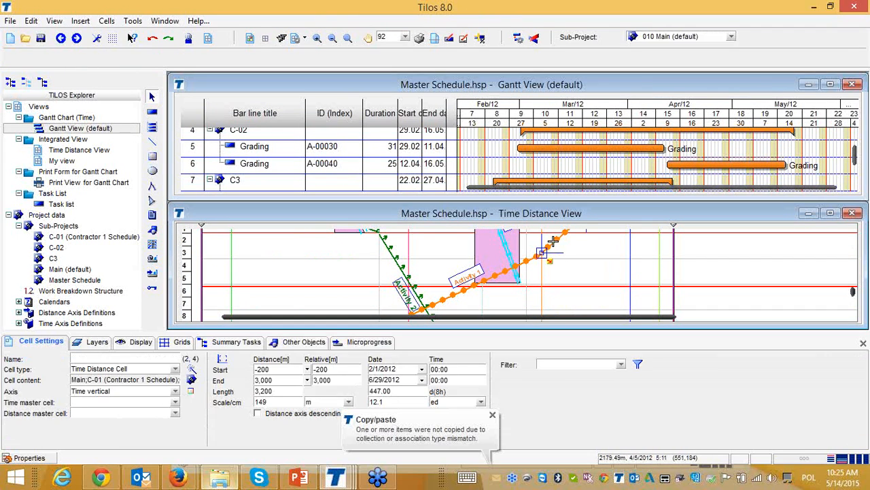
- Shift C-02's lower orange Activity 1 task to start on 4/13/2012 and return its start to 4/12/2012
{"action": "left_click", "coordinate": [465, 293]}
{"action": "left_click", "coordinate": [475, 286]}
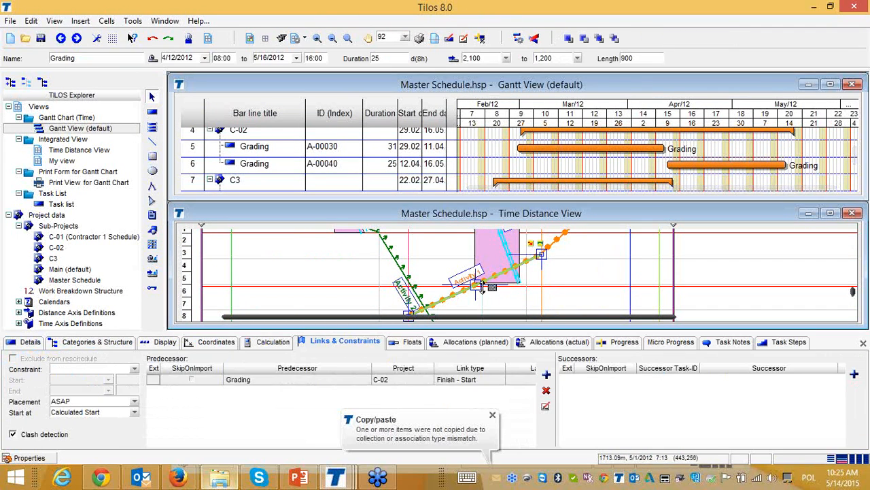
{"action": "mouse_move", "coordinate": [475, 285]}
{"action": "left_mouse_down"}
{"action": "mouse_move", "coordinate": [498, 298]}
{"action": "mouse_move", "coordinate": [512, 285]}
{"action": "mouse_move", "coordinate": [470, 271]}
{"action": "mouse_move", "coordinate": [505, 275]}
{"action": "mouse_move", "coordinate": [476, 270]}
{"action": "left_mouse_up"}
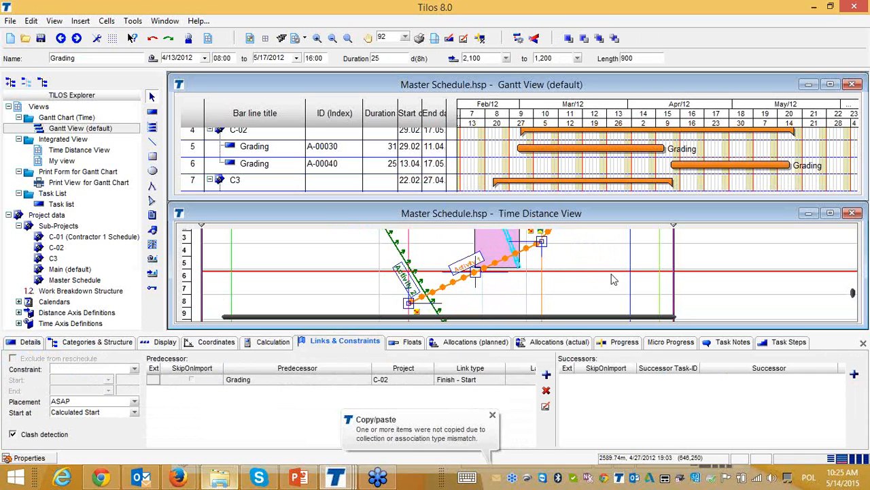
{"action": "left_click", "coordinate": [587, 294]}
{"action": "left_click", "coordinate": [474, 274]}
{"action": "left_click_drag", "start_coordinate": [474, 274], "coordinate": [474, 271]}
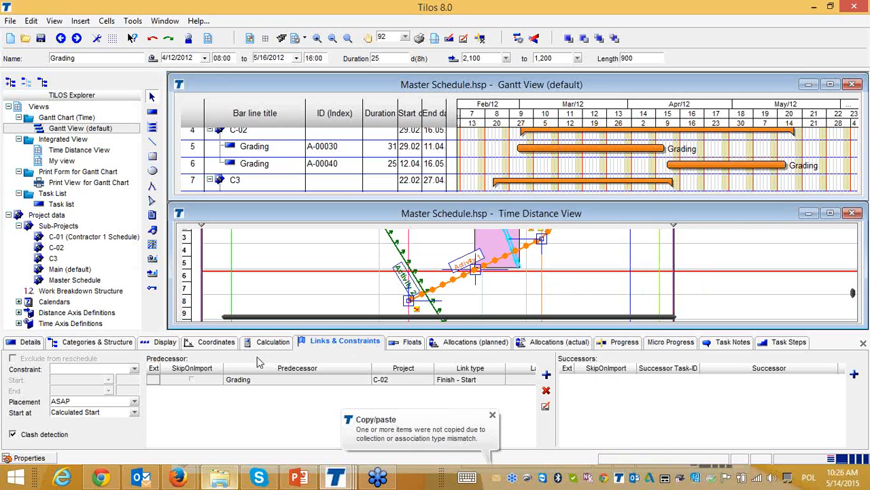
- Change the direction of C-02's selected Grading task repeatedly, comparing it with its Gantt bar, ending with distances 1,200 to 2,100
{"action": "left_click", "coordinate": [272, 342]}
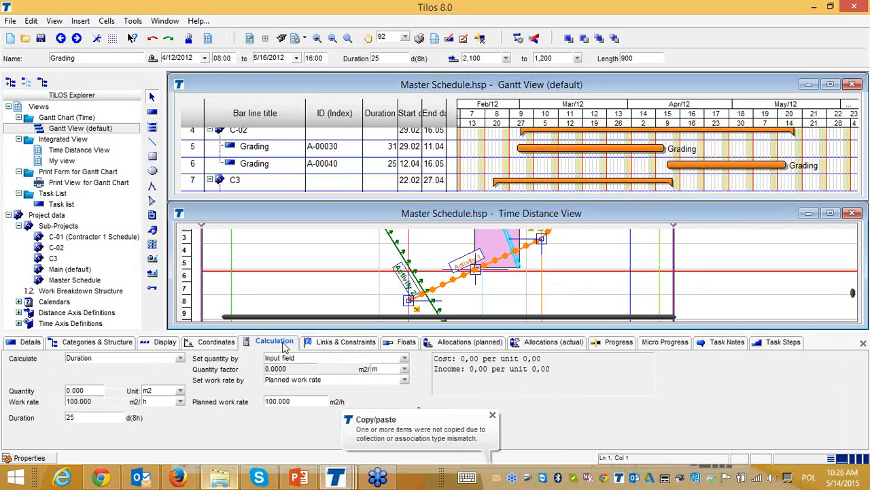
{"action": "left_click", "coordinate": [216, 342]}
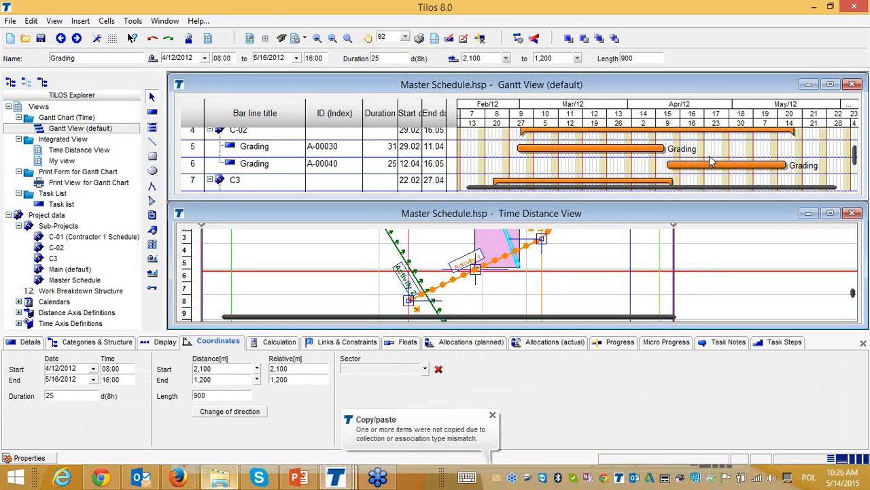
{"action": "left_click", "coordinate": [228, 411]}
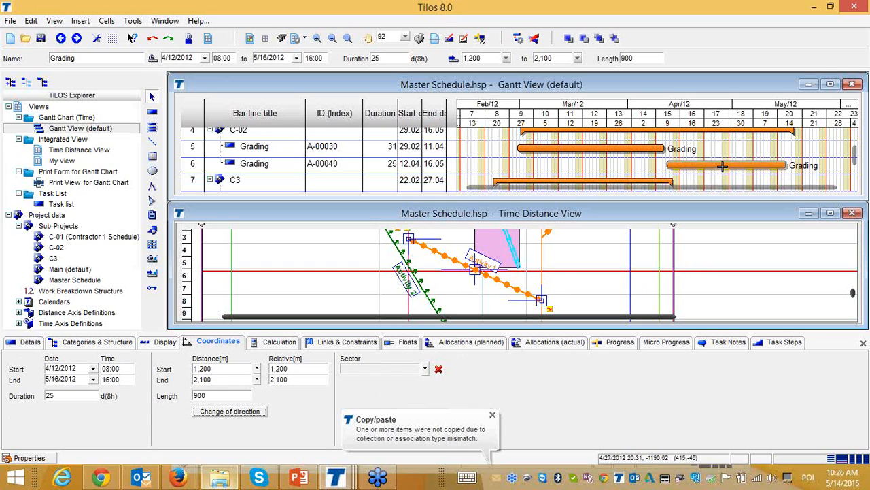
{"action": "left_click", "coordinate": [215, 412]}
{"action": "left_click", "coordinate": [214, 413]}
{"action": "left_click", "coordinate": [212, 413]}
{"action": "left_click", "coordinate": [212, 413]}
{"action": "left_click", "coordinate": [213, 413]}
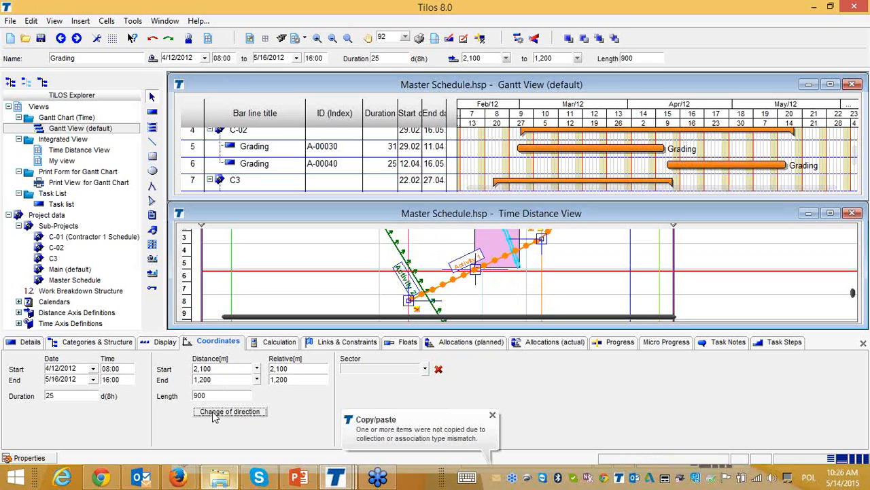
{"action": "left_click", "coordinate": [212, 413]}
{"action": "left_click", "coordinate": [214, 413]}
{"action": "left_click", "coordinate": [214, 413]}
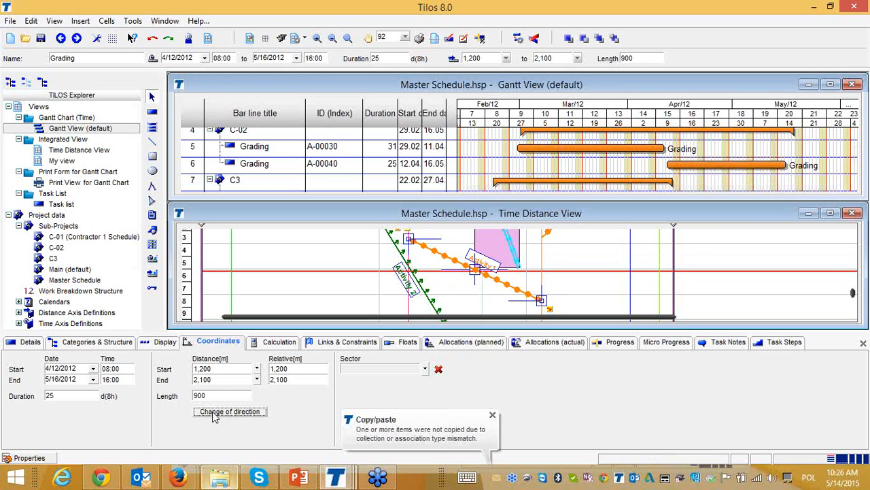
{"action": "left_click", "coordinate": [214, 412]}
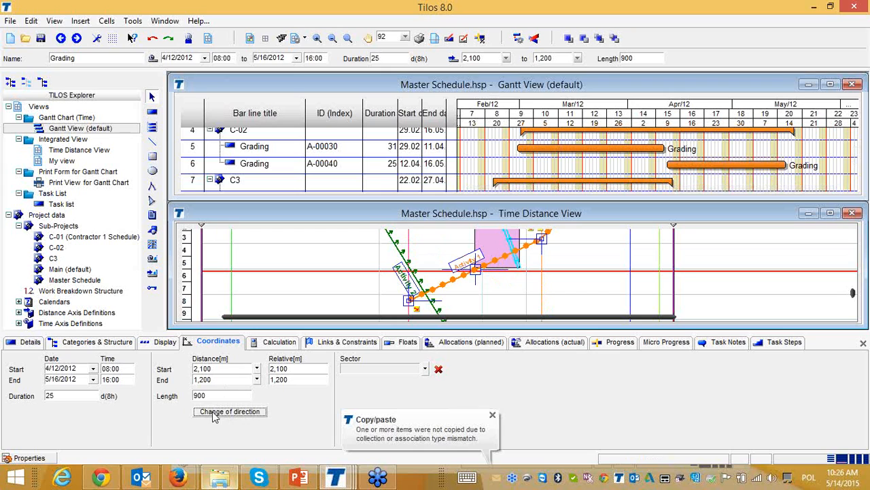
{"action": "left_click", "coordinate": [213, 413]}
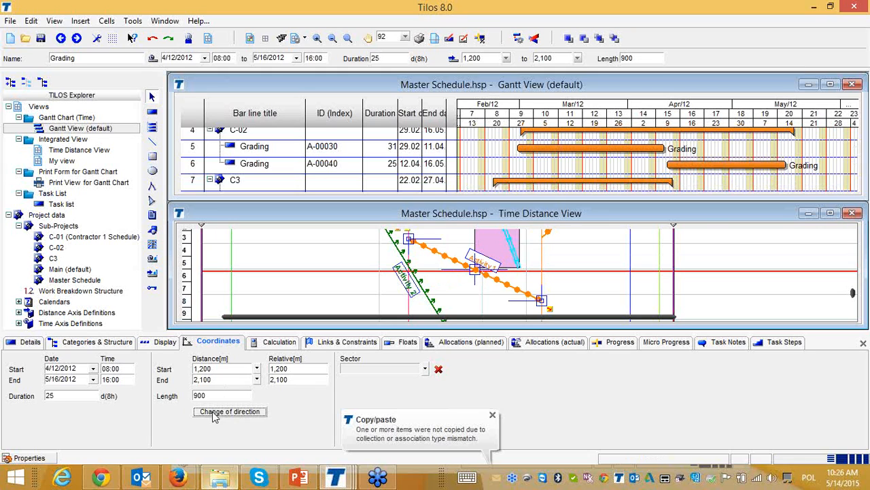
- Minimize the Gantt View window and maximize the Time Distance View to show all the contractors' activities
{"action": "left_click", "coordinate": [623, 244]}
{"action": "left_click", "coordinate": [809, 84]}
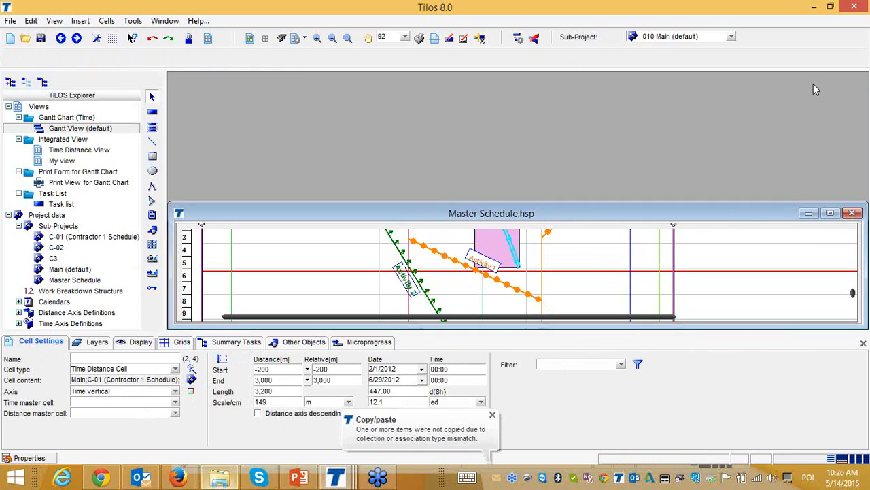
{"action": "left_click", "coordinate": [830, 213]}
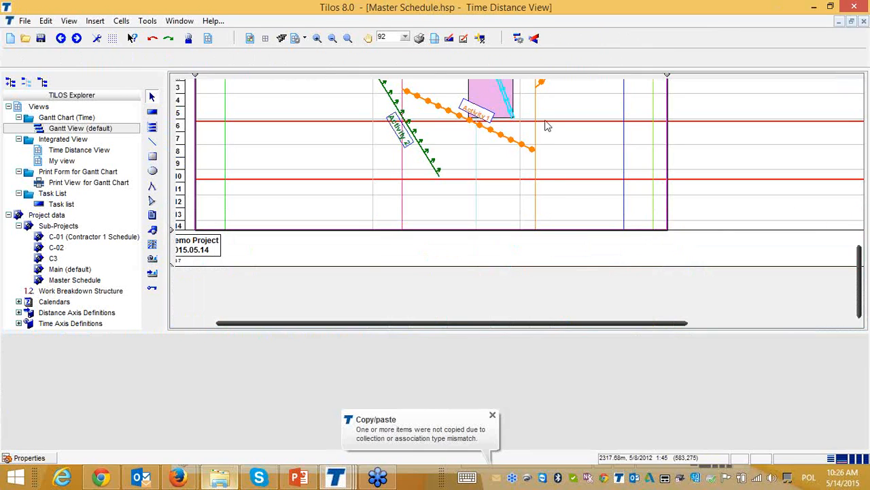
{"action": "scroll", "coordinate": [552, 200], "scroll_direction": "up", "scroll_amount": 3}
{"action": "left_click", "coordinate": [554, 204]}
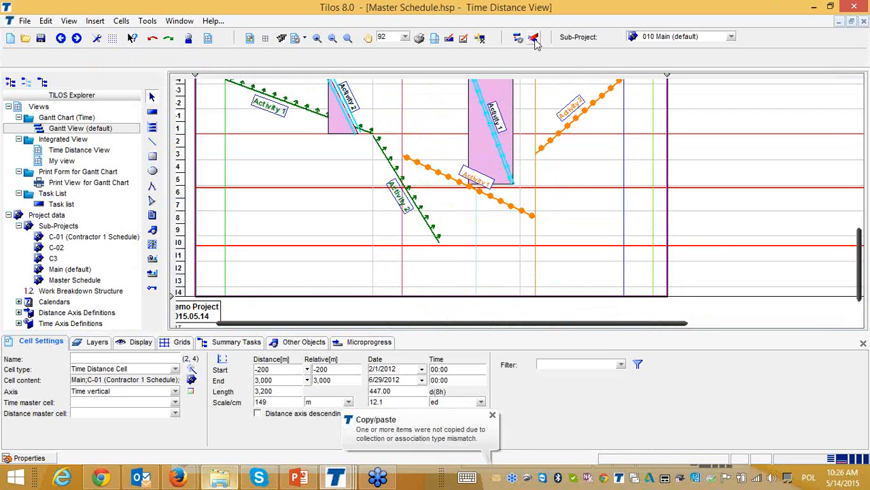
- Run the task clash detection again, compare the reported Clearing and Soil installation tasks with the diagram and close the report
{"action": "left_click", "coordinate": [534, 38]}
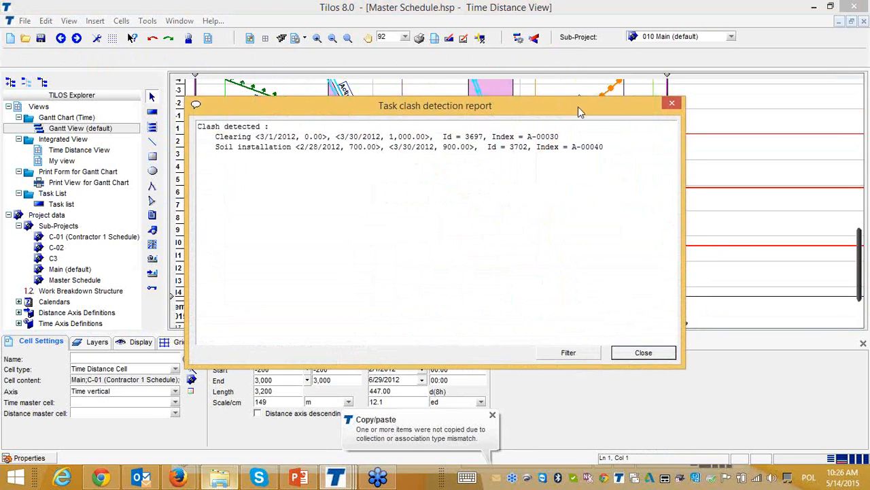
{"action": "left_click_drag", "start_coordinate": [578, 107], "coordinate": [557, 229]}
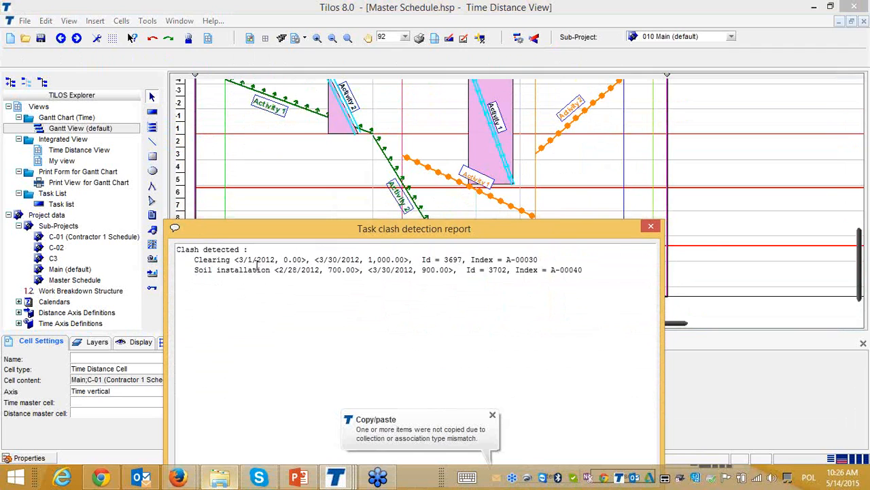
{"action": "left_click", "coordinate": [651, 226]}
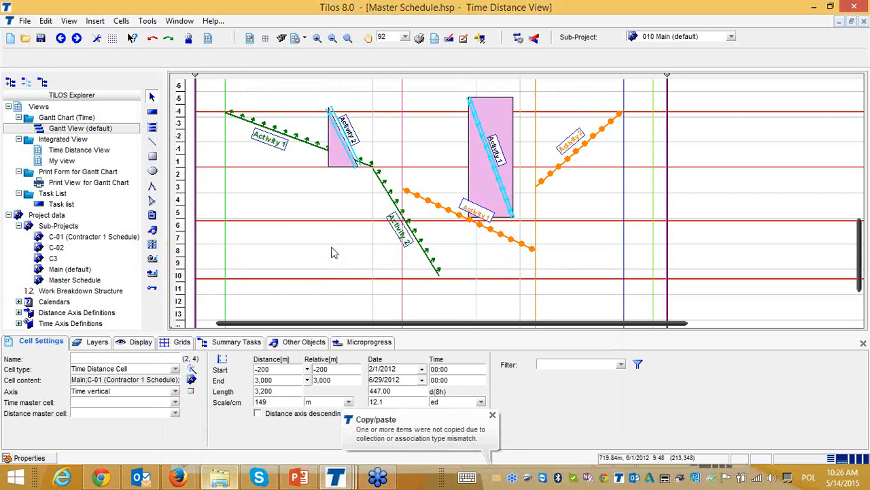
- Split the green Clearing task (Activity 1) by distance at 650
{"action": "left_click", "coordinate": [304, 142]}
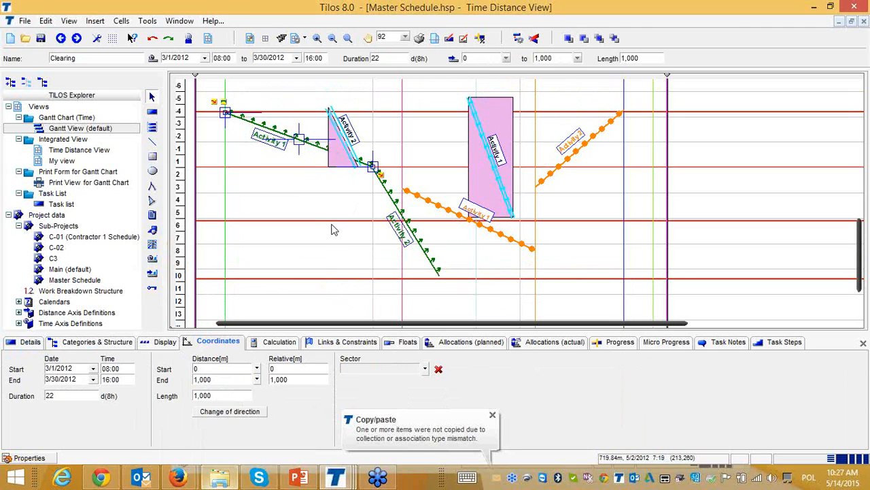
{"action": "right_click", "coordinate": [318, 148]}
{"action": "mouse_move", "coordinate": [342, 151]}
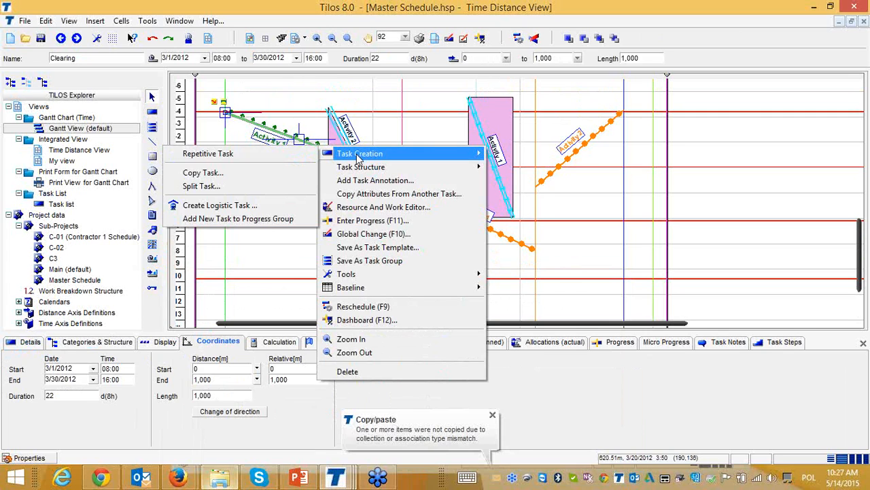
{"action": "left_click", "coordinate": [200, 185]}
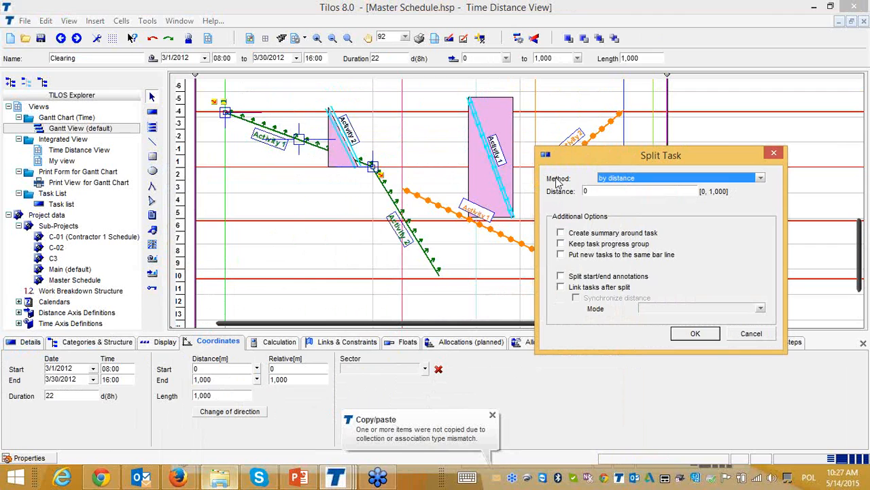
{"action": "left_click", "coordinate": [598, 191]}
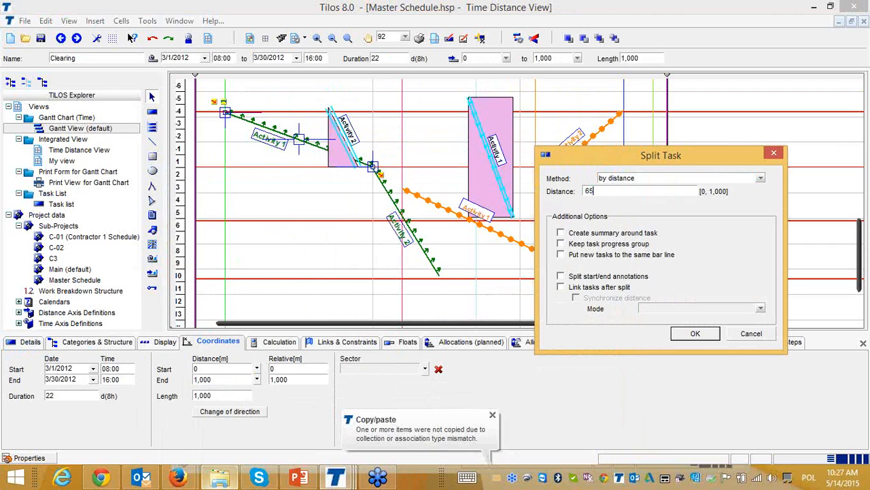
{"action": "left_click", "coordinate": [695, 334]}
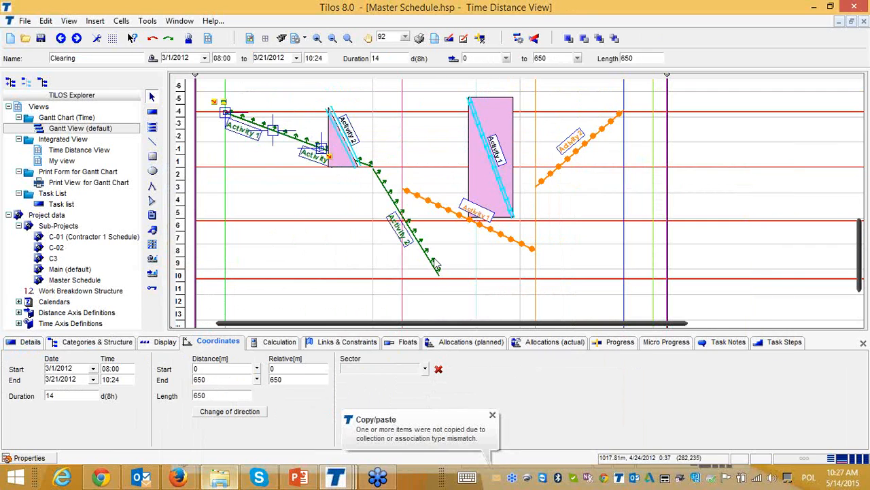
- Move the first Clearing part to start on 3/2/2012 and the second part to start on 4/3/2012, clear of Activity 2
{"action": "left_click_drag", "start_coordinate": [317, 143], "coordinate": [325, 142]}
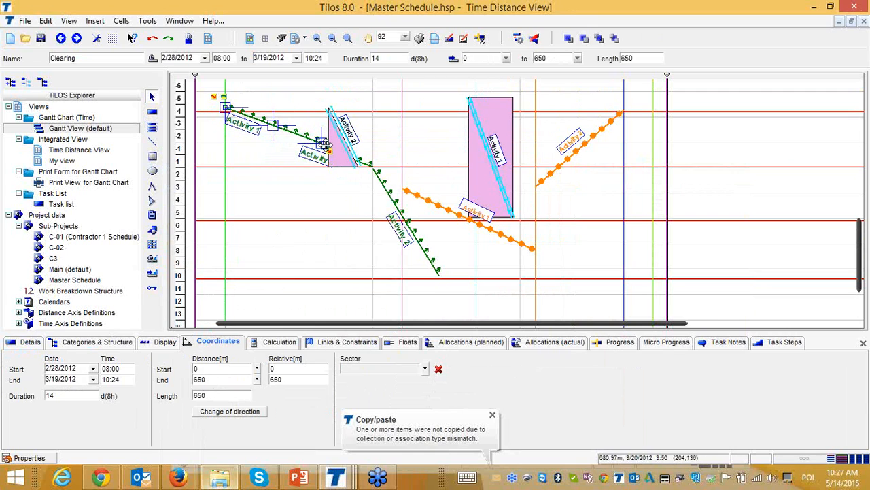
{"action": "left_click", "coordinate": [367, 165]}
{"action": "left_click_drag", "start_coordinate": [363, 165], "coordinate": [364, 197]}
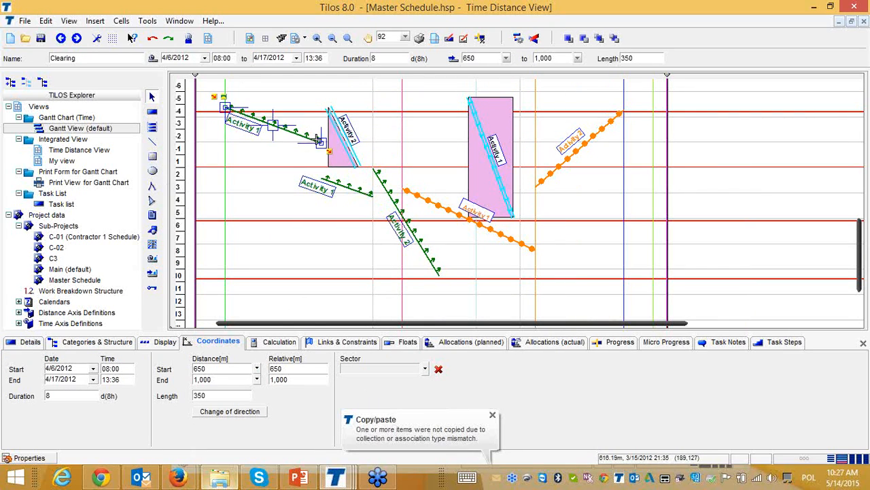
{"action": "left_click", "coordinate": [274, 124]}
{"action": "left_click_drag", "start_coordinate": [274, 124], "coordinate": [272, 130]}
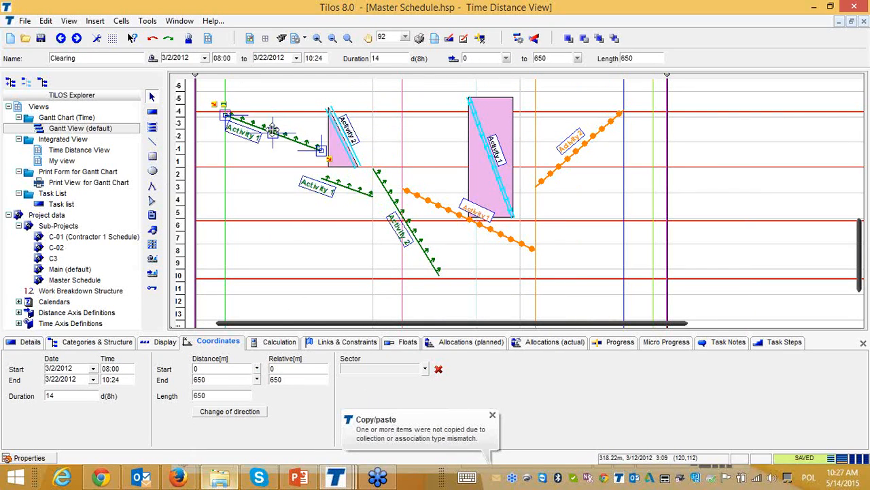
{"action": "left_click", "coordinate": [287, 240]}
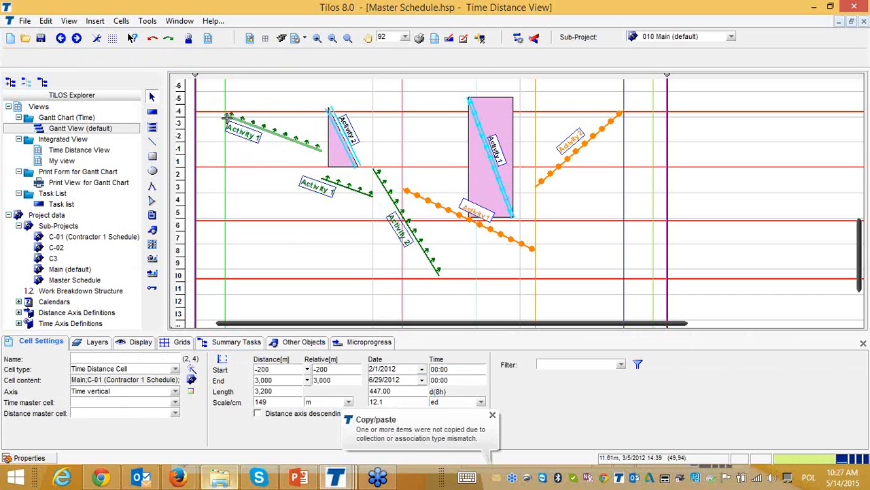
{"action": "left_click", "coordinate": [347, 187]}
{"action": "left_click_drag", "start_coordinate": [347, 188], "coordinate": [347, 177]}
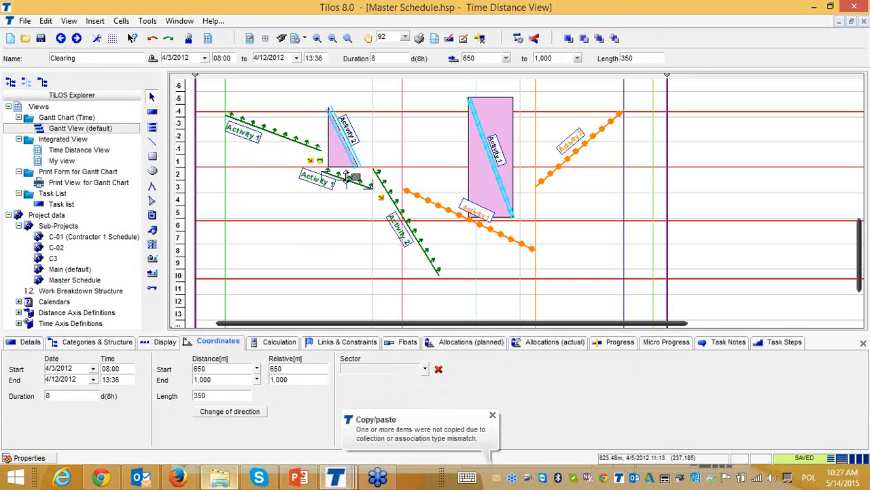
{"action": "left_click", "coordinate": [316, 149]}
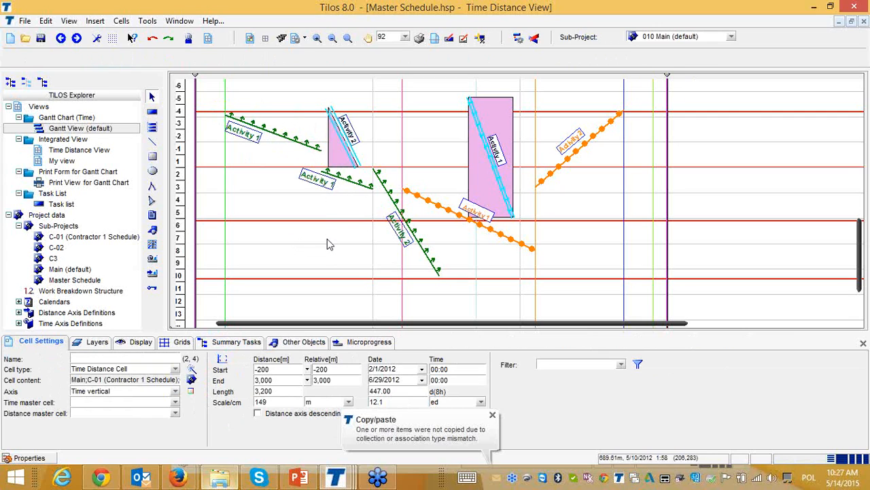
- Save the master schedule and arrange its restored window side by side with the Contractor 1.hsp window
{"action": "left_click", "coordinate": [39, 38]}
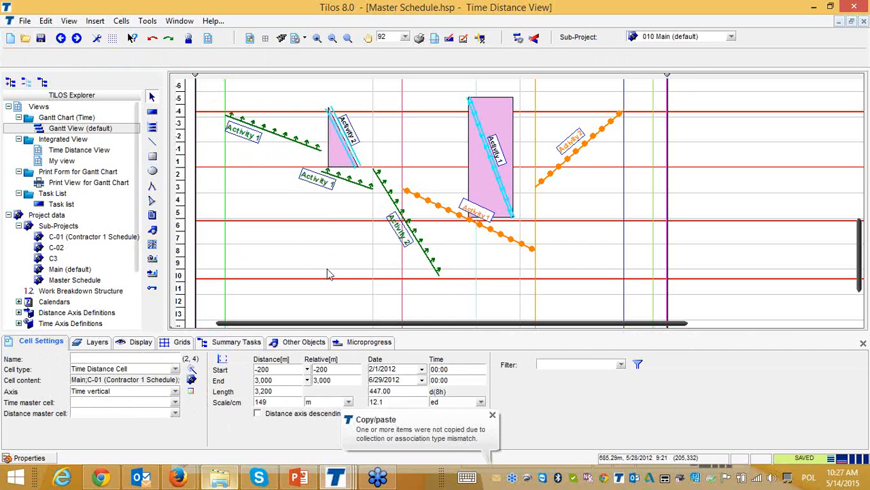
{"action": "left_click", "coordinate": [831, 7]}
{"action": "left_click_drag", "start_coordinate": [423, 73], "coordinate": [329, 33]}
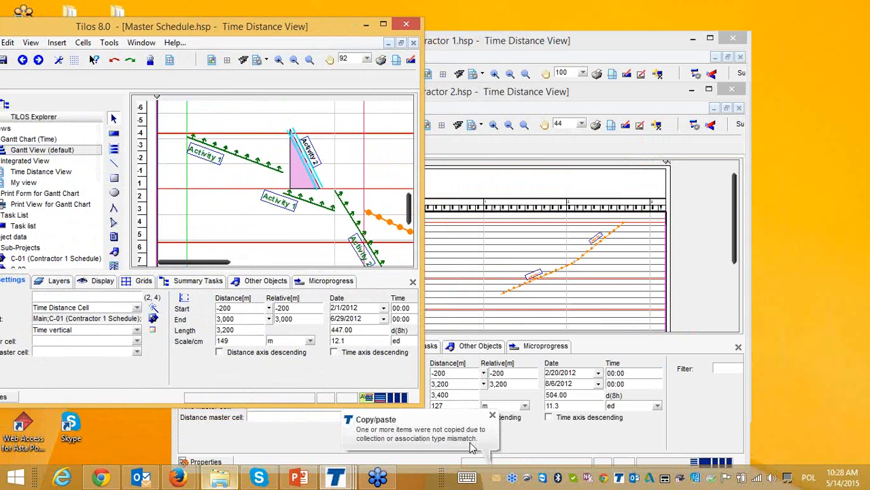
{"action": "left_click_drag", "start_coordinate": [422, 405], "coordinate": [525, 428]}
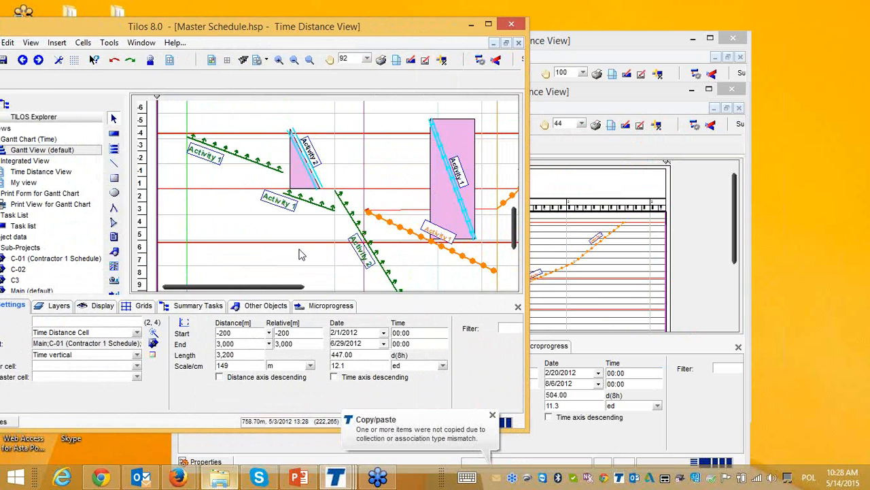
{"action": "left_click", "coordinate": [626, 39]}
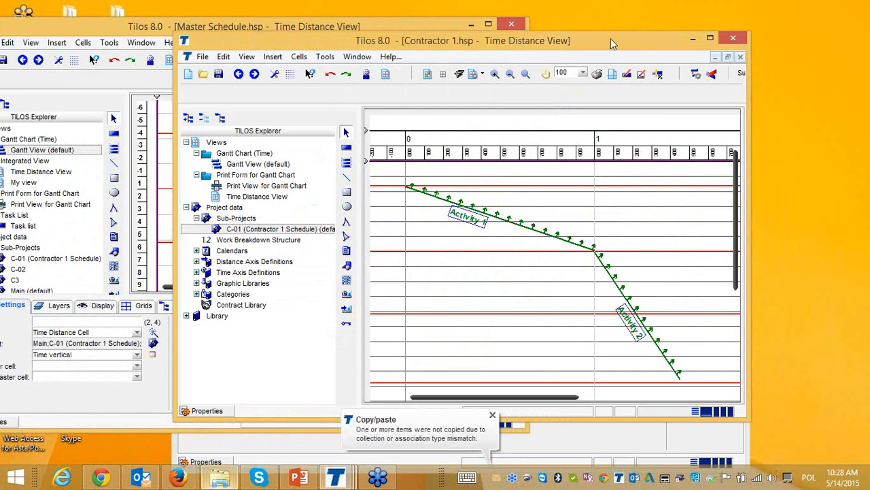
{"action": "left_click_drag", "start_coordinate": [612, 44], "coordinate": [662, 34]}
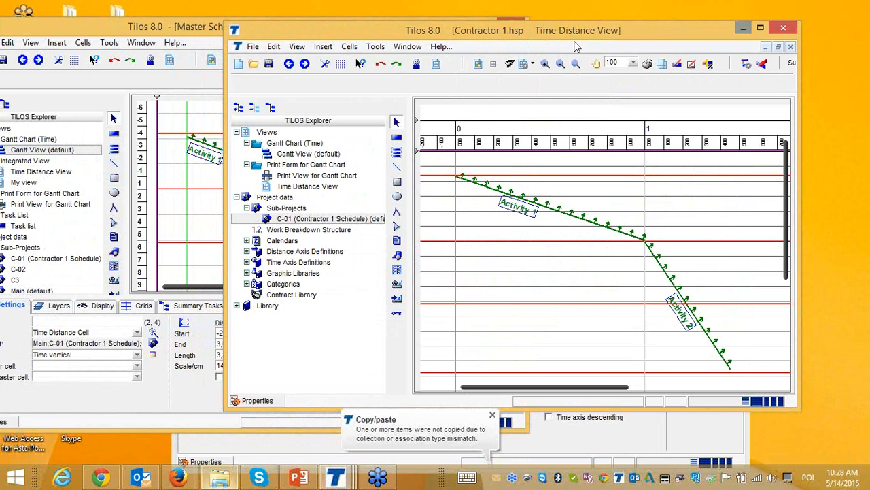
{"action": "left_click_drag", "start_coordinate": [355, 32], "coordinate": [532, 51]}
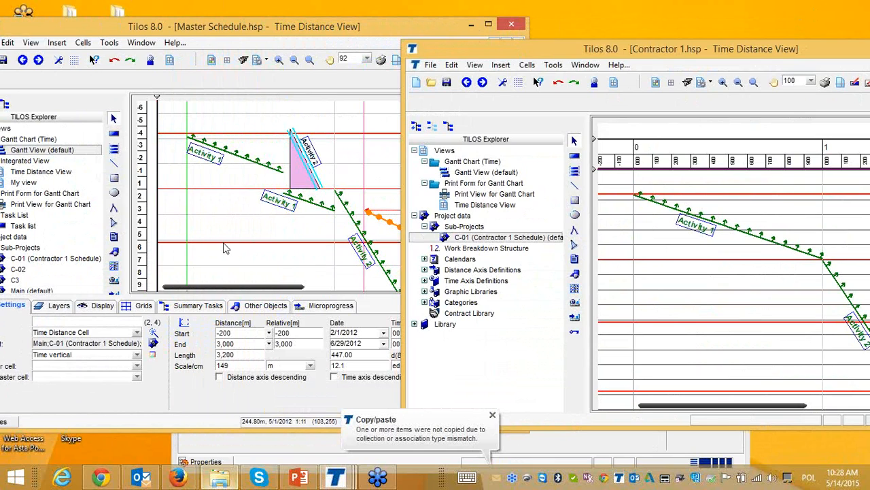
- Transfer sub-project C-01 (Contractor 1 Schedule) from Master Schedule.hsp onto the matching C-01 sub-project in Contractor 1.hsp
{"action": "left_click", "coordinate": [43, 262]}
{"action": "left_click_drag", "start_coordinate": [44, 263], "coordinate": [554, 245]}
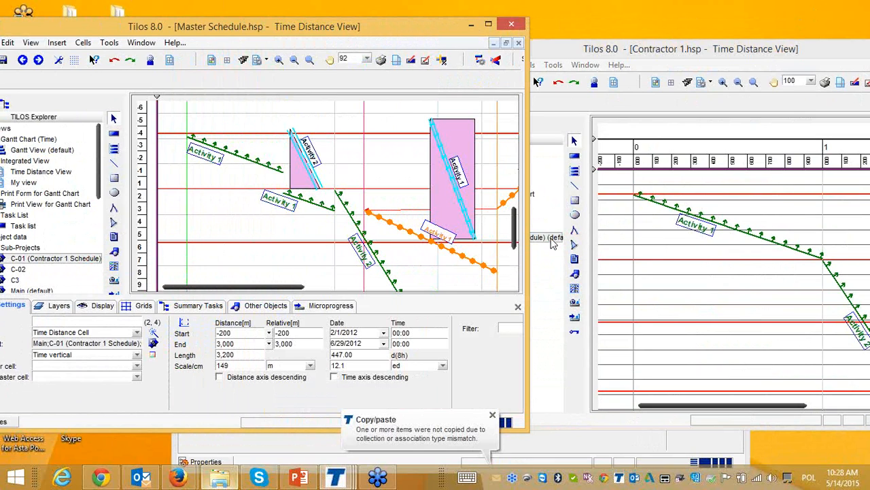
{"action": "left_click", "coordinate": [747, 291]}
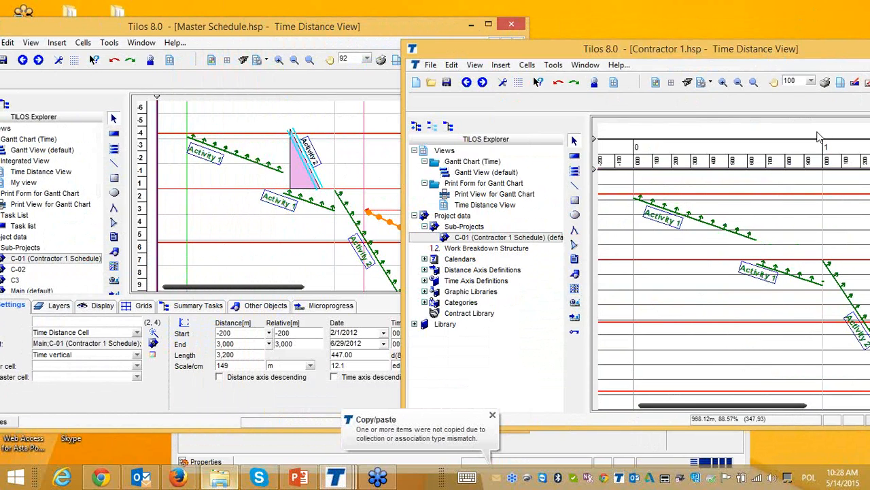
- Reposition the Contractor 1.hsp and Master Schedule.hsp windows to view the C-01 tasks in both files, with the master schedule in front
{"action": "left_click_drag", "start_coordinate": [791, 48], "coordinate": [715, 41]}
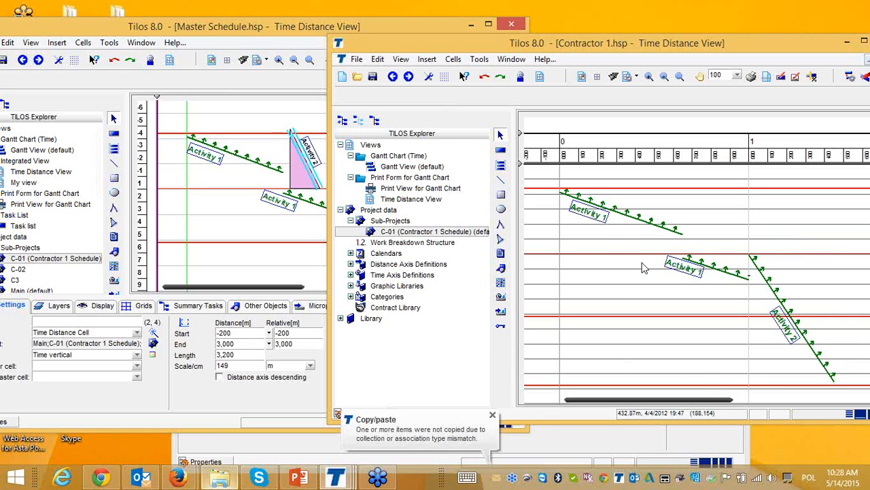
{"action": "left_click", "coordinate": [105, 31]}
{"action": "left_click_drag", "start_coordinate": [105, 31], "coordinate": [185, 40]}
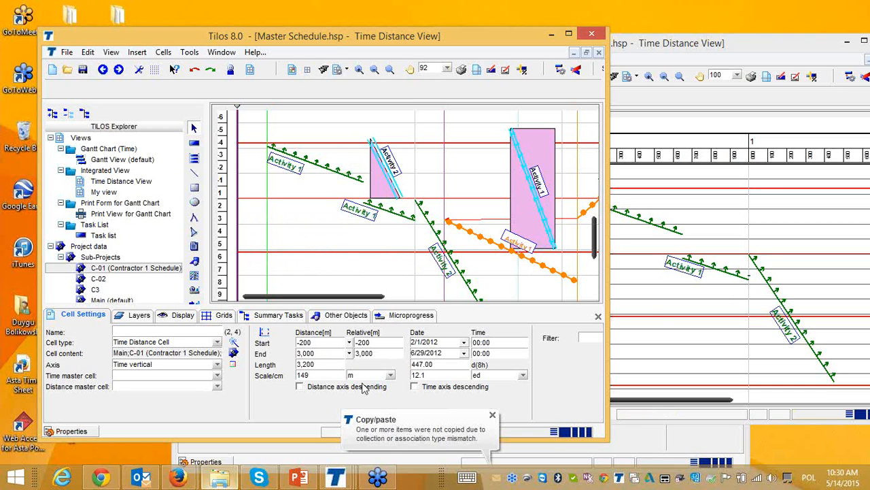
- Switch to the Master Schedule.hsp window and maximize it to show the full Time Distance View
{"action": "mouse_move", "coordinate": [338, 478]}
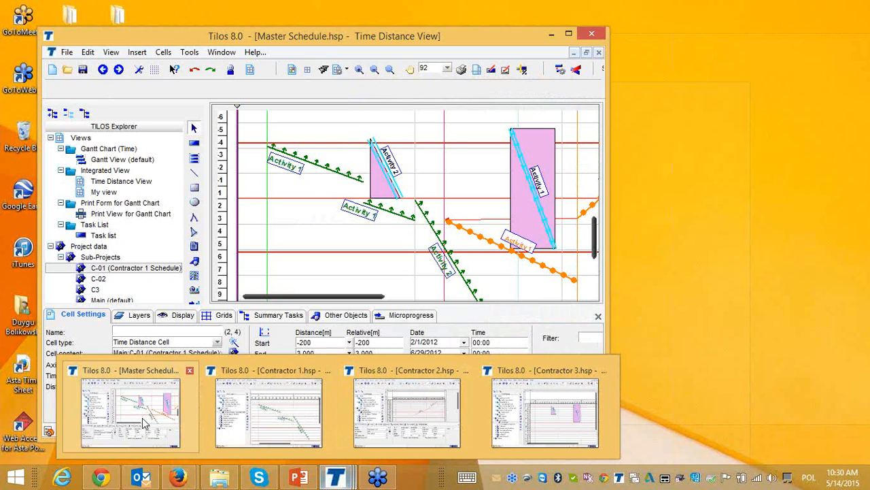
{"action": "left_click", "coordinate": [142, 417]}
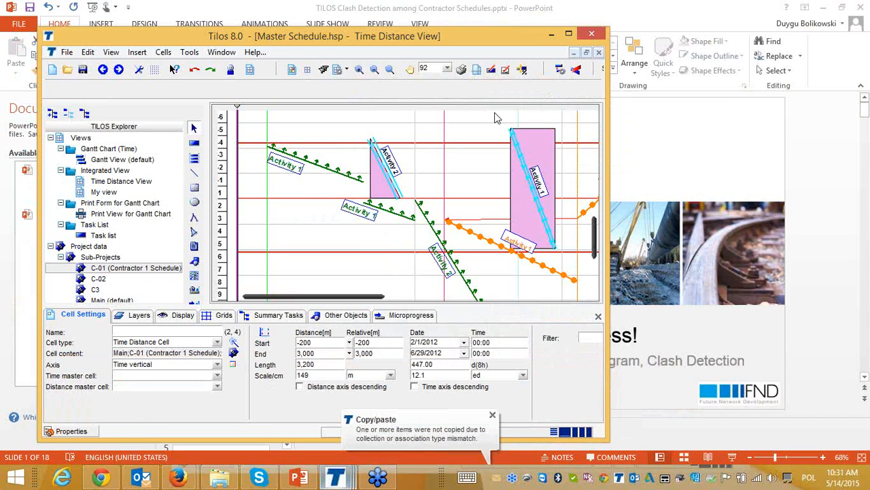
{"action": "left_click_drag", "start_coordinate": [508, 36], "coordinate": [476, 98]}
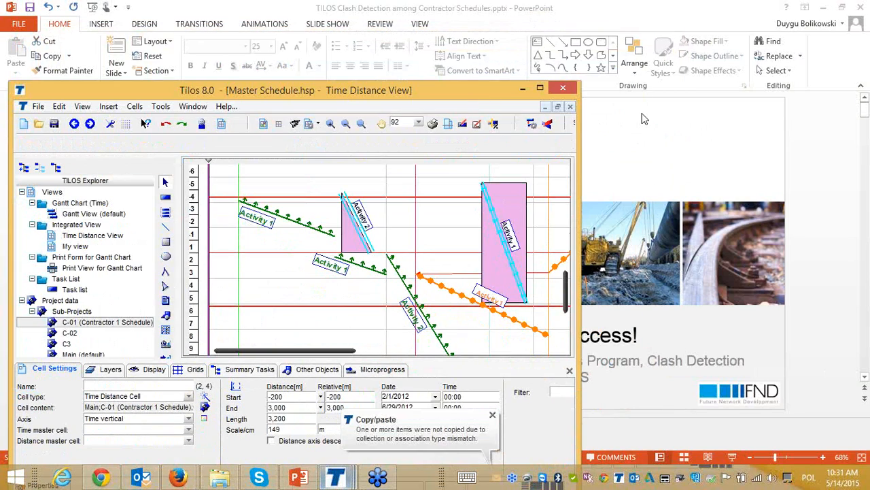
{"action": "left_click", "coordinate": [540, 87]}
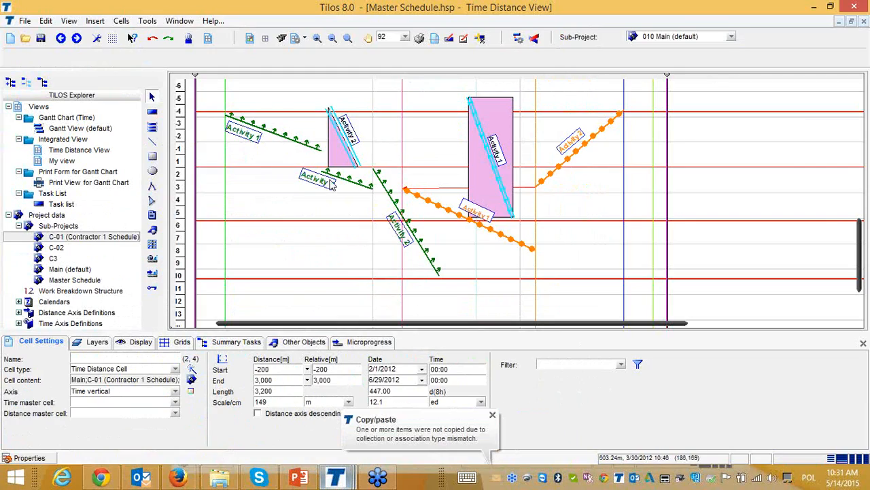